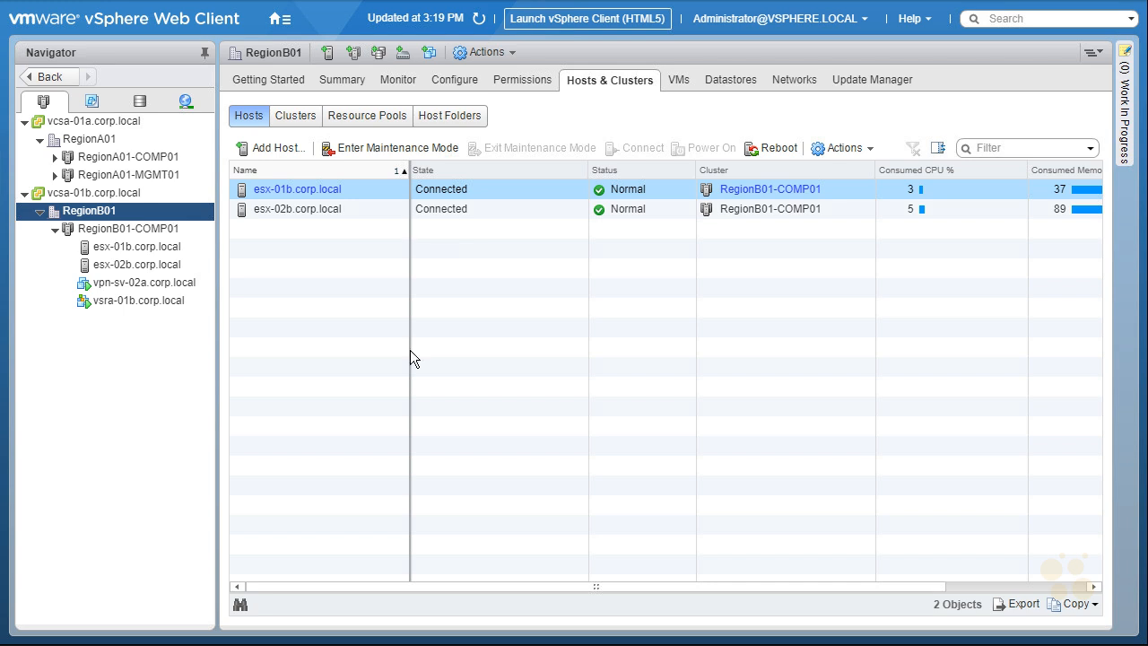
Open Networking & Security from the Home menu to list NSX Managers 192.168.210.42 and 192.168.110.42
left_click(281, 22)
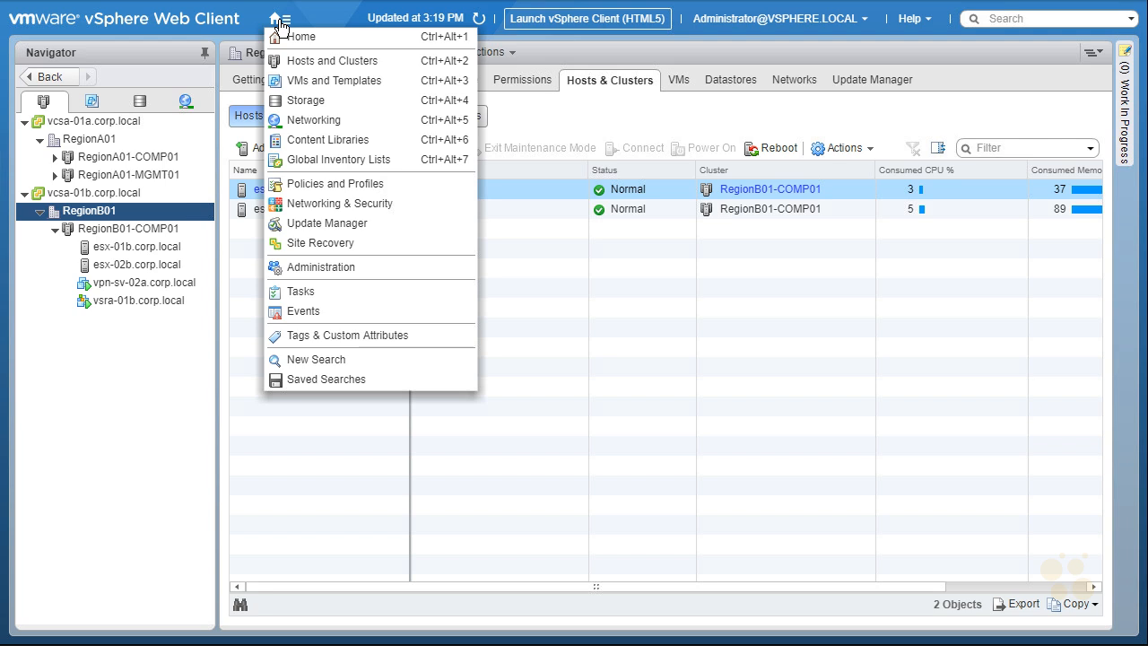
left_click(327, 204)
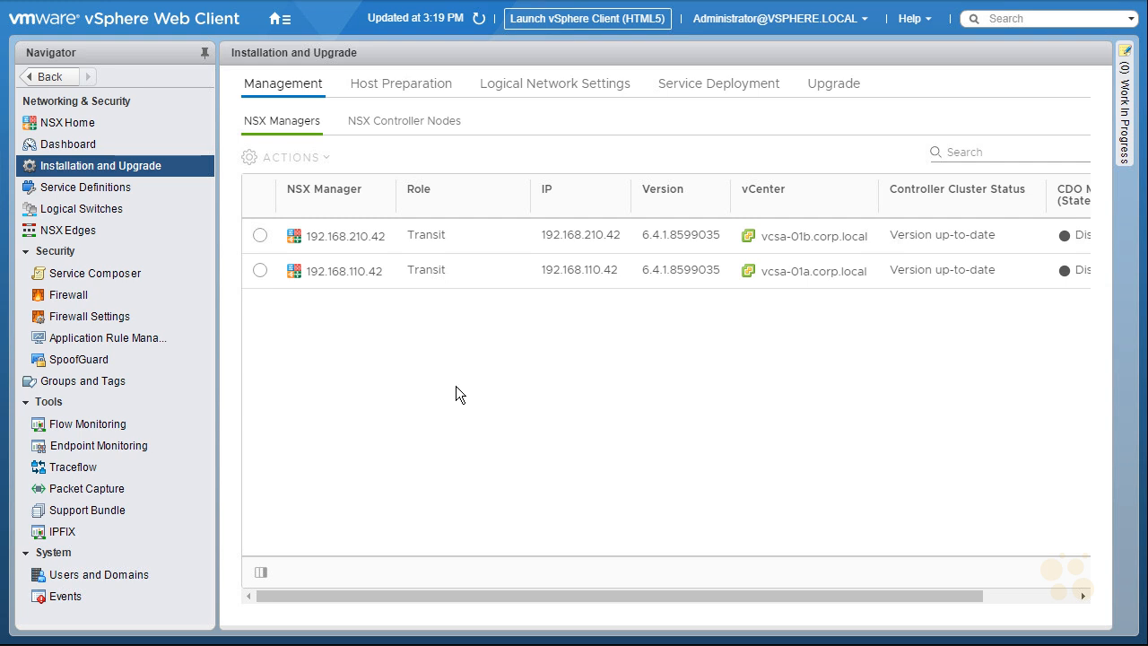
Assign the Primary role to NSX Manager 192.168.110.42, then select 192.168.210.42 and view its actions
left_click(260, 271)
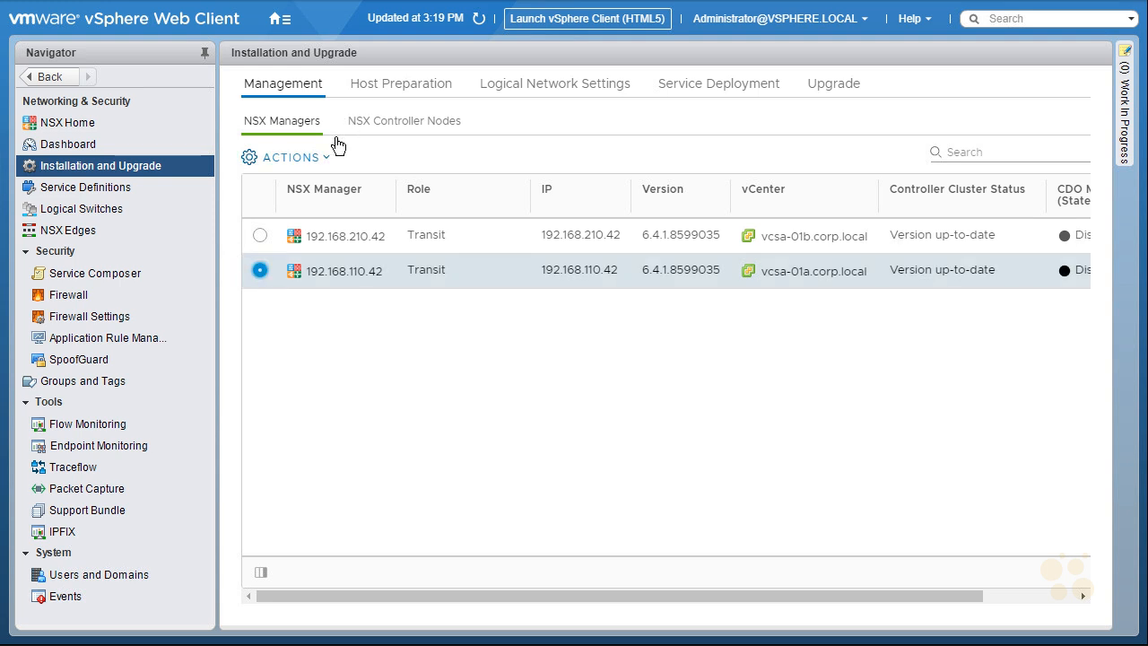
left_click(312, 159)
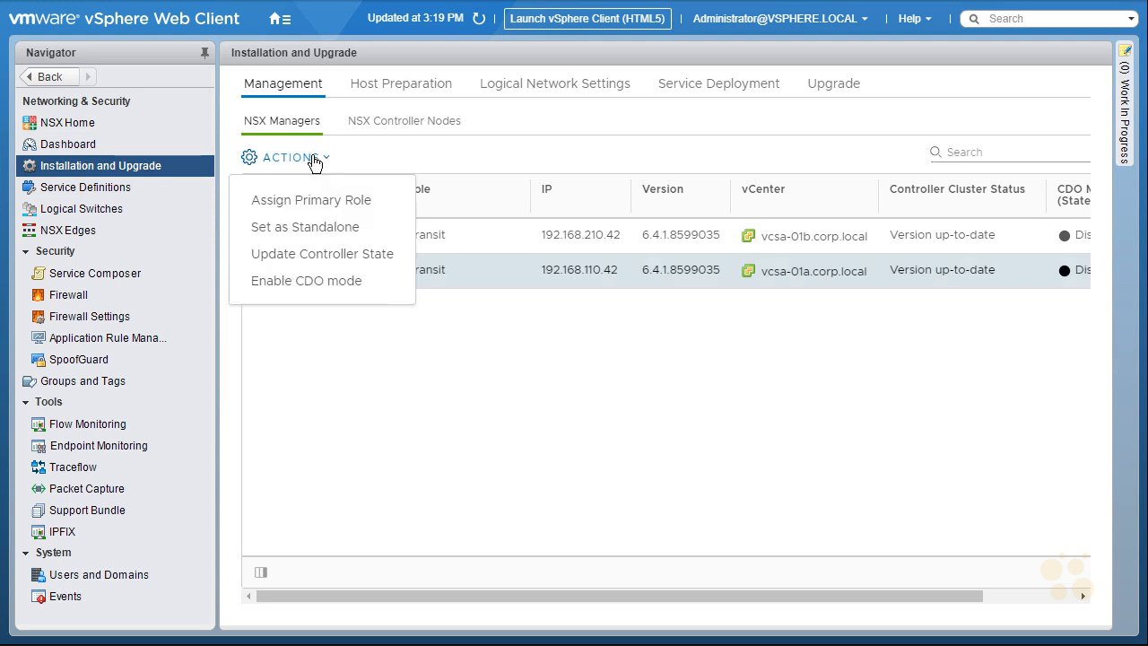
left_click(336, 207)
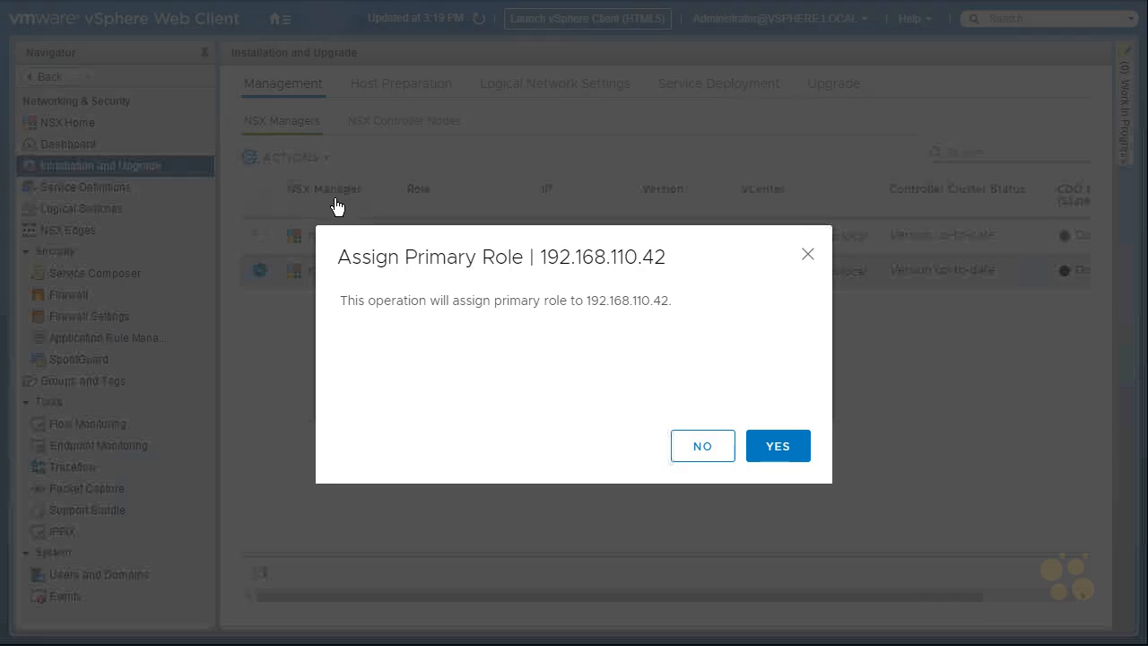
left_click(770, 448)
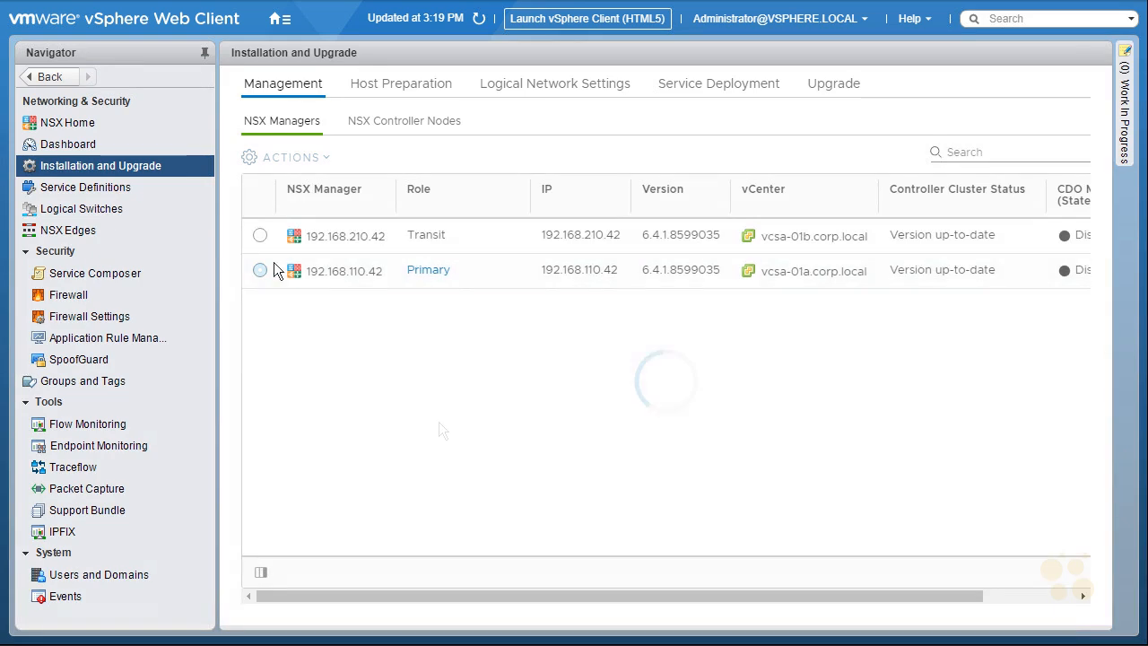
left_click(260, 237)
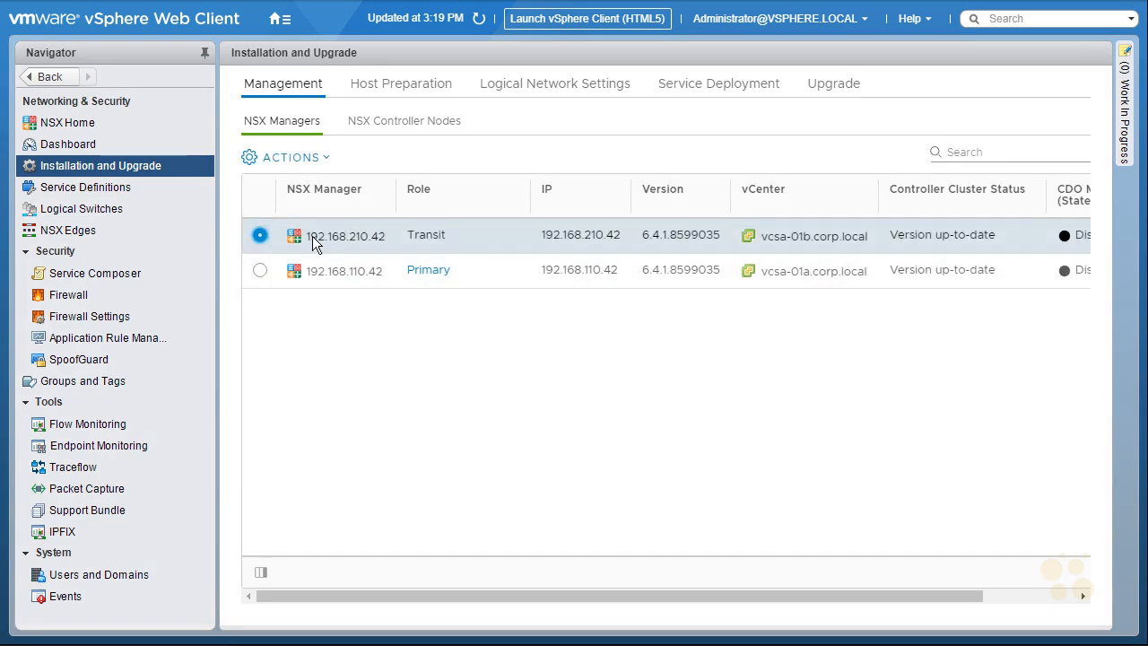
left_click(309, 159)
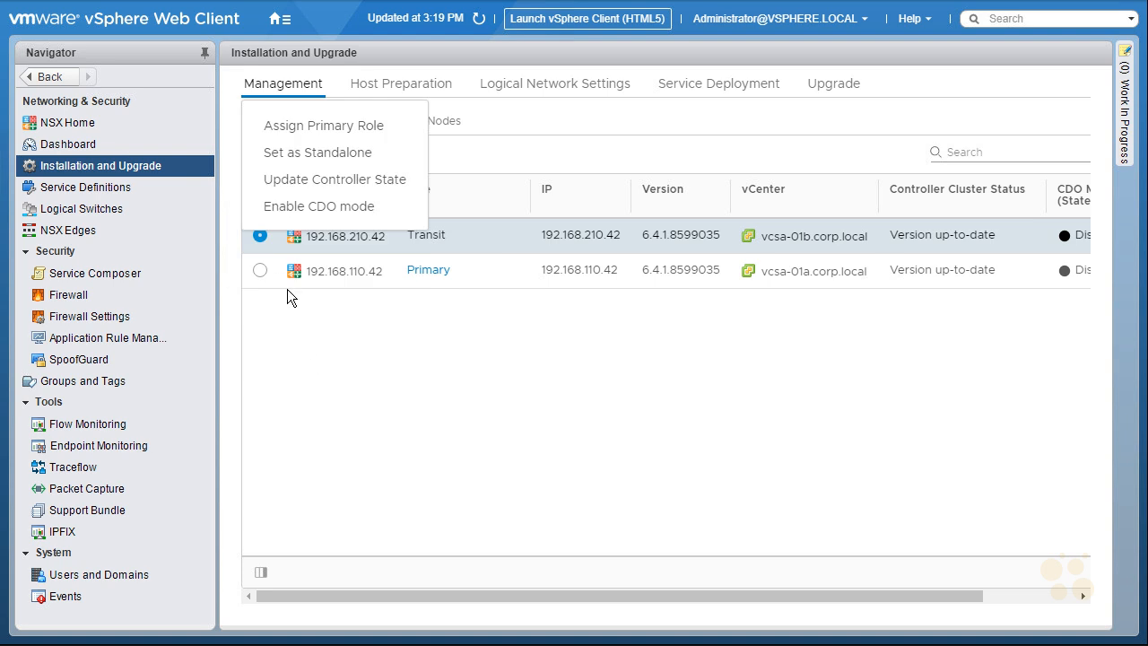
From primary 192.168.110.42, start Add Secondary Manager and pick 192.168.210.42
left_click(259, 272)
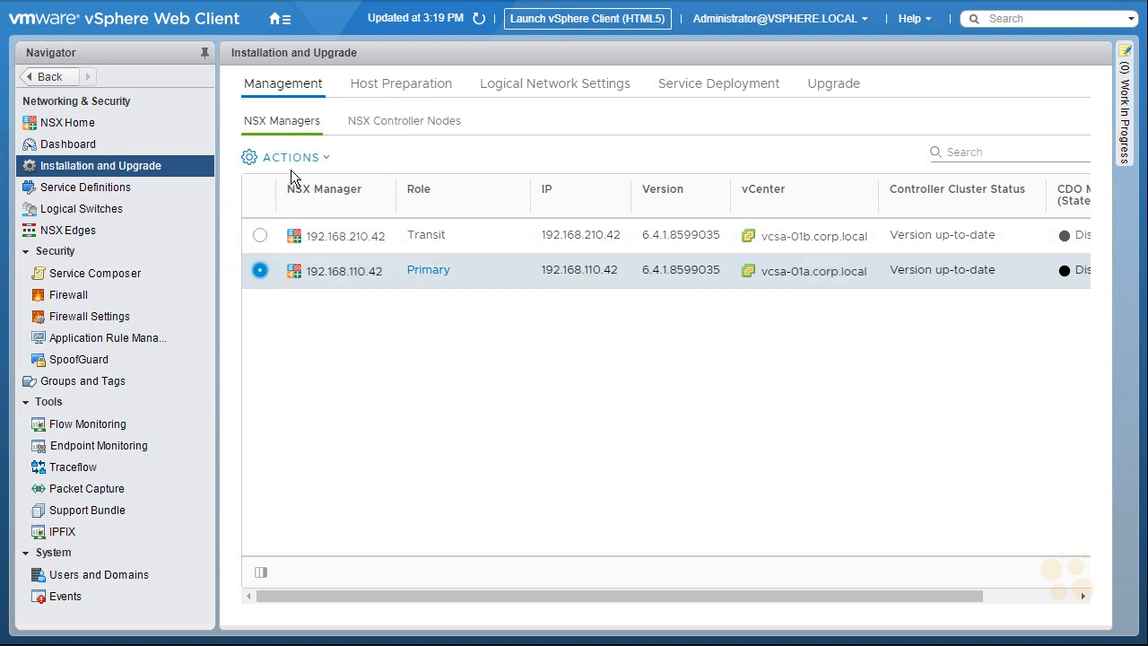
left_click(297, 166)
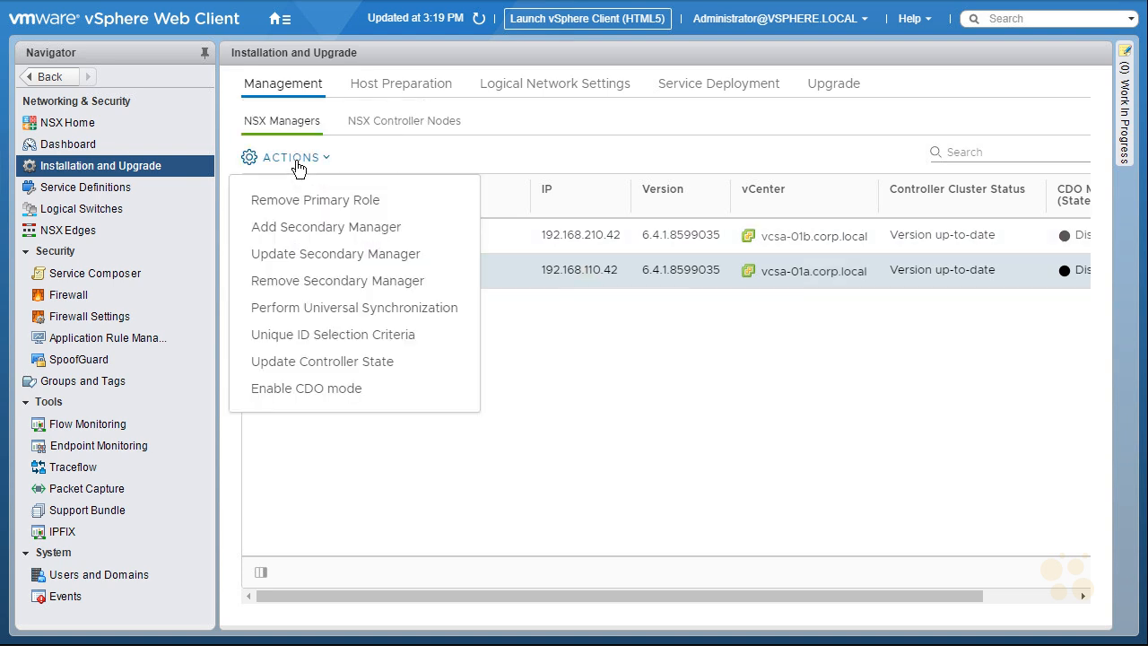
left_click(365, 233)
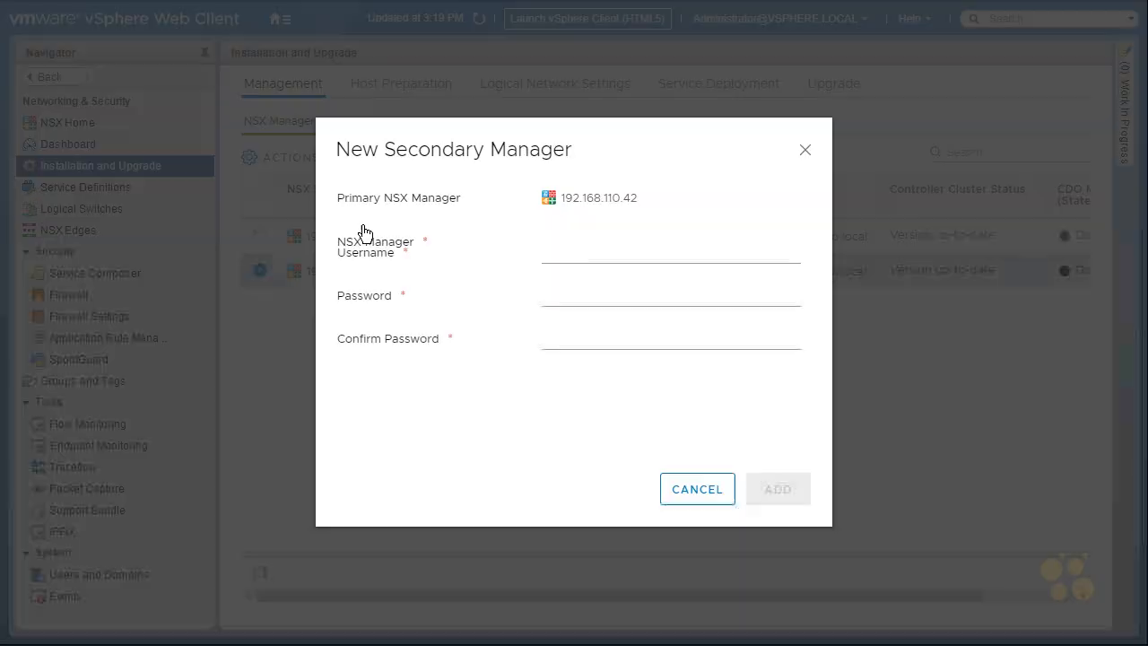
left_click(777, 239)
left_click(611, 266)
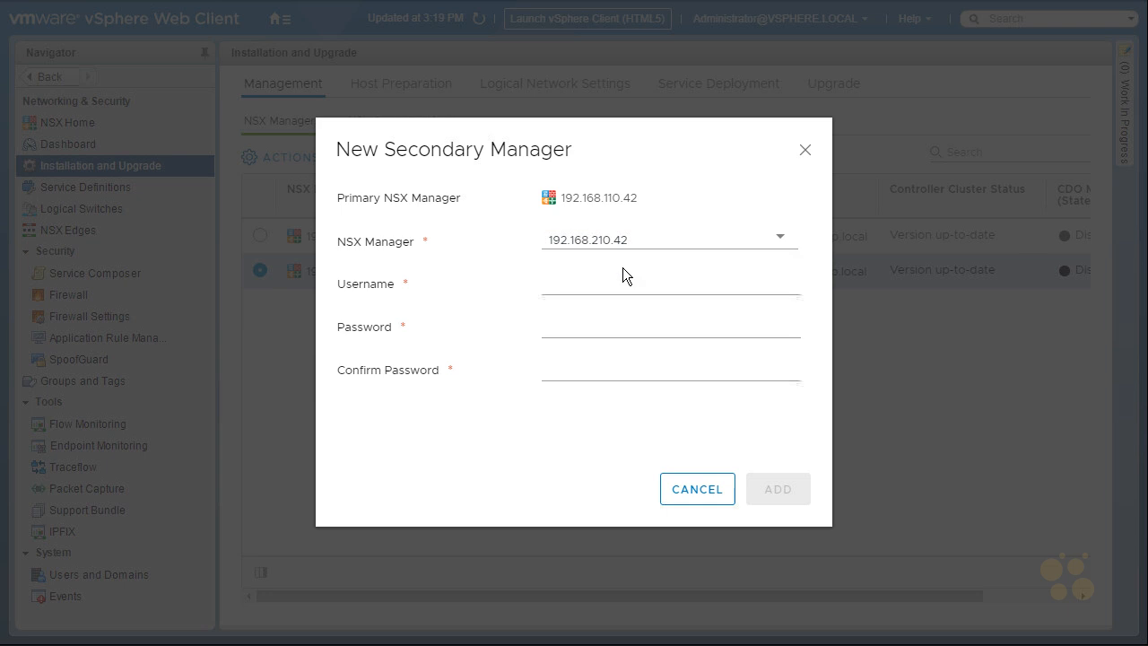
Enter the administrator username and password twice, add the secondary, and accept its certificate thumbprint
left_click(608, 280)
type("administrator@")
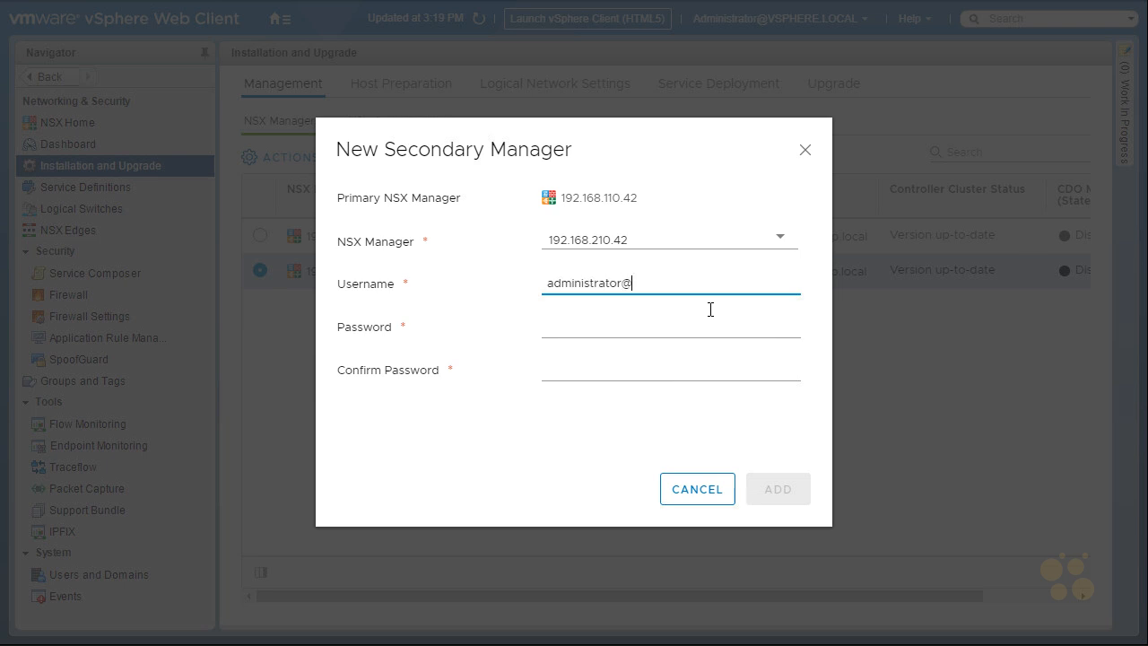
type("vsphere.local")
key("Tab")
type("VMware1!")
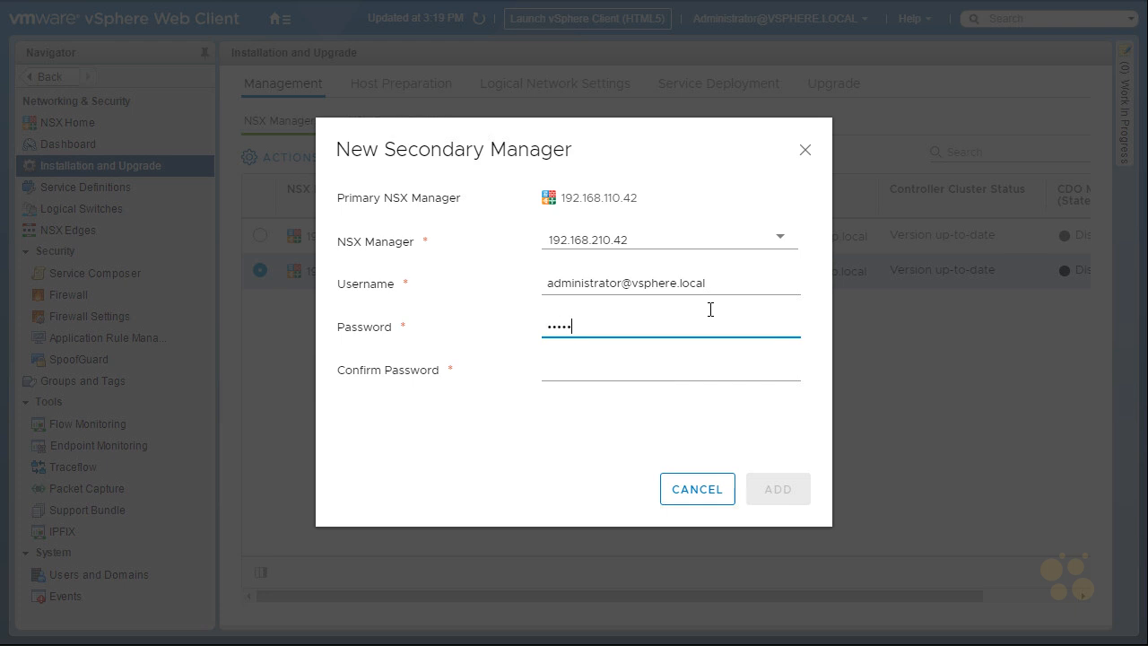
key("Tab")
type("VMware")
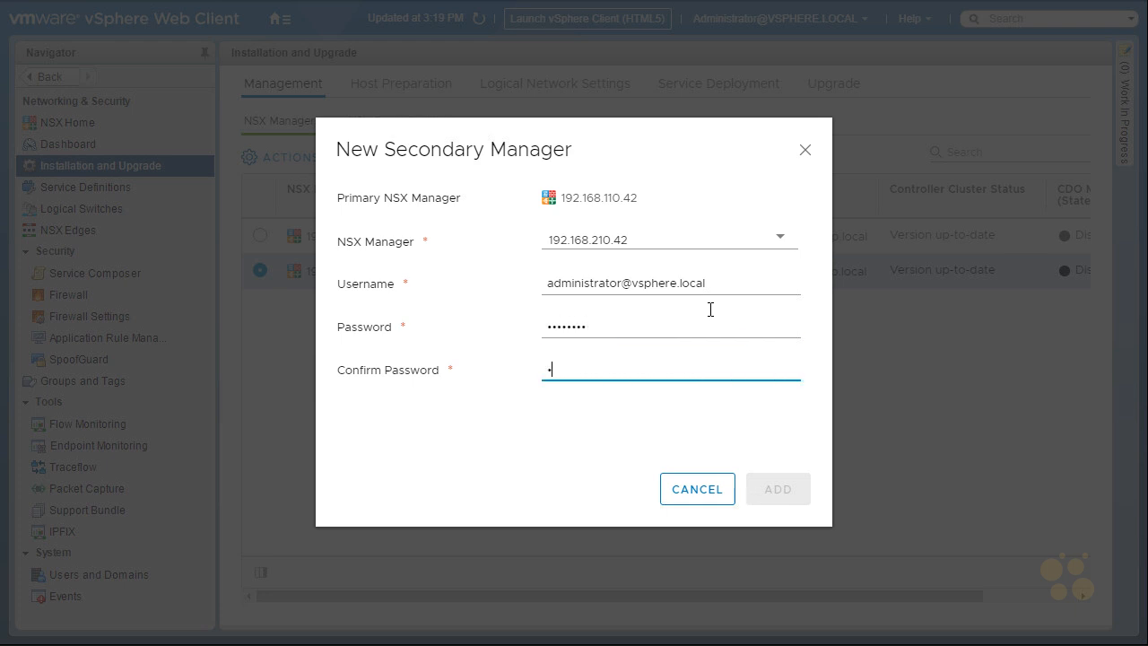
type("1!")
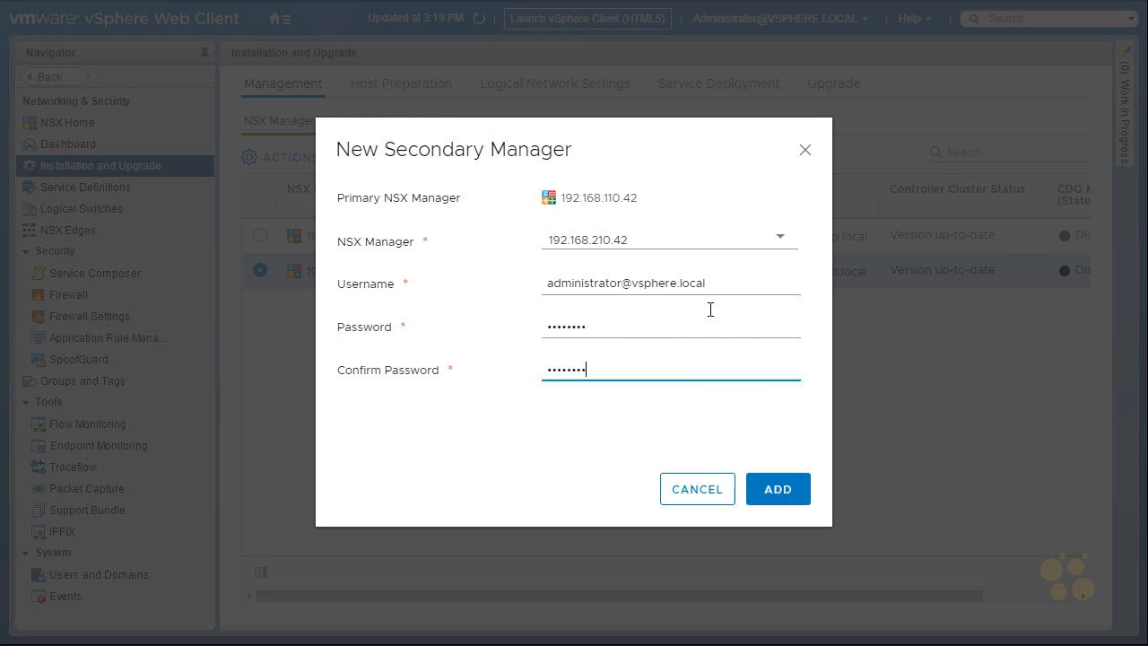
left_click(786, 493)
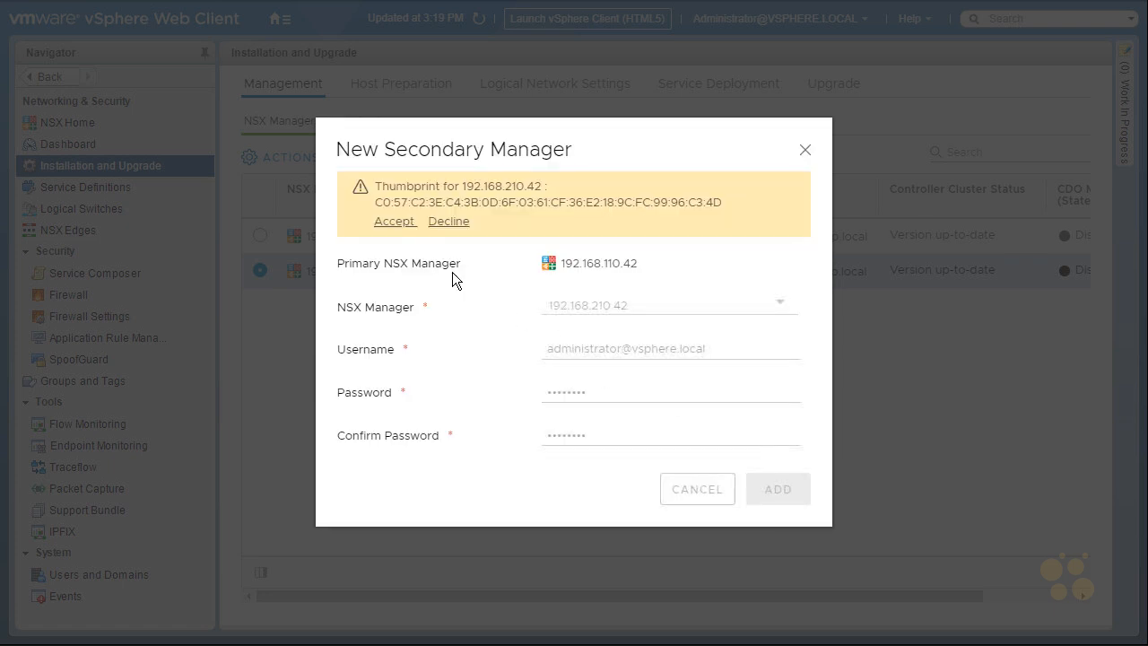
left_click(392, 223)
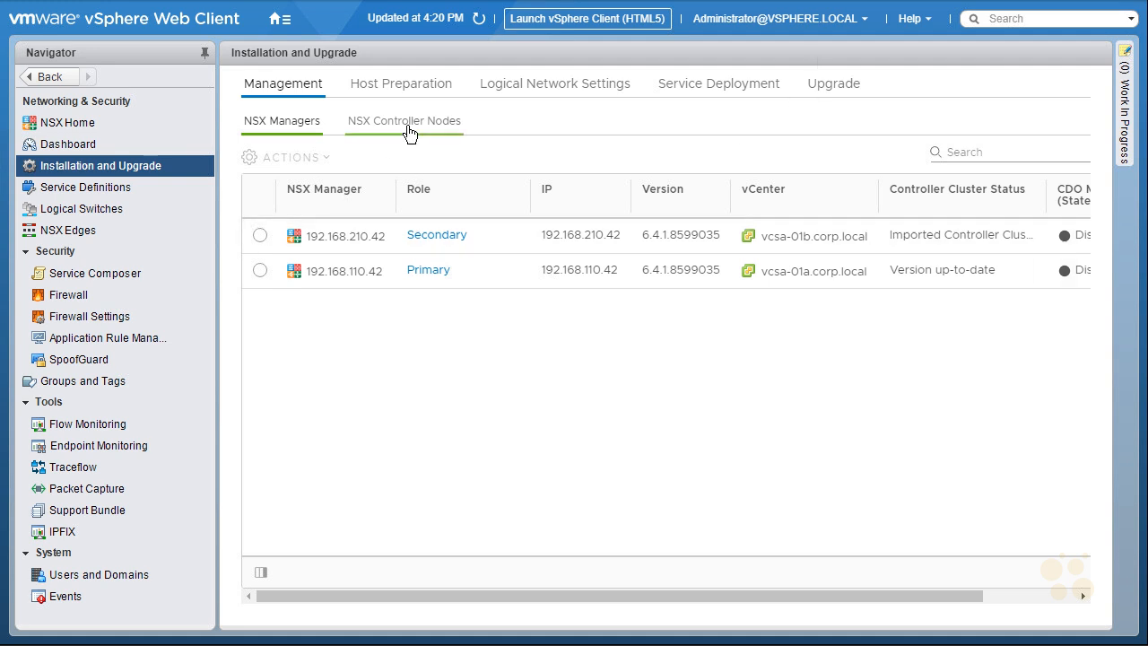
Show the NSX Controller Nodes list with Controller-01 (192.168.110.31) under both managers
left_click(400, 134)
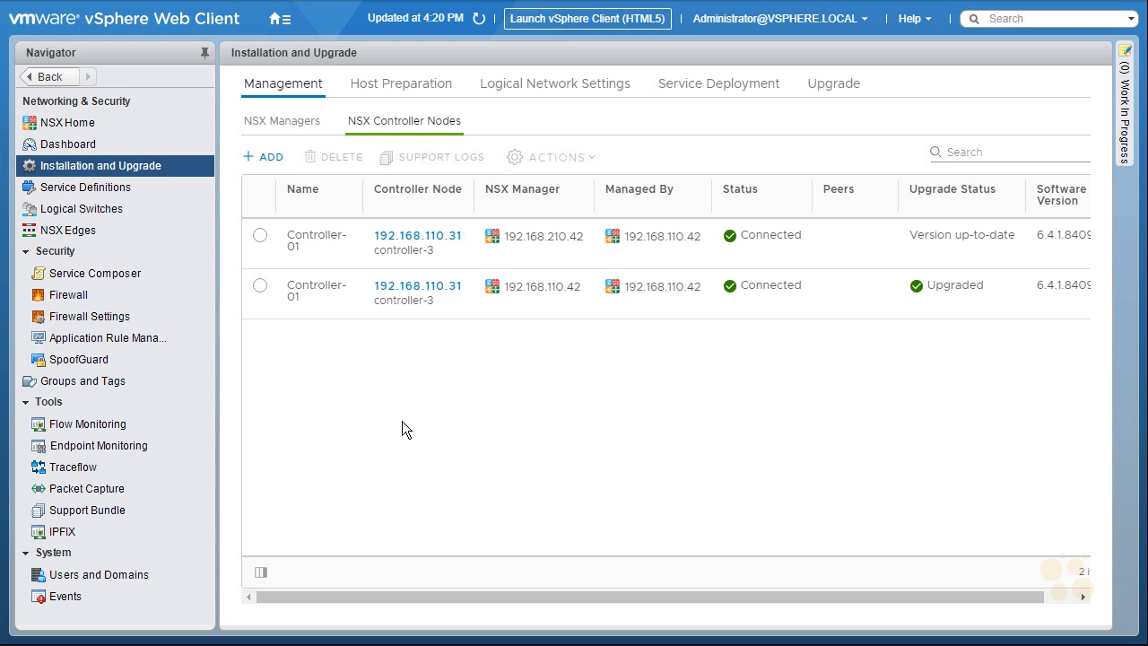
Add 'Universal Transport Zone' with universal synchronization on, spanning RegionA01-MGMT01 and RegionA01-COMP01
left_click(549, 86)
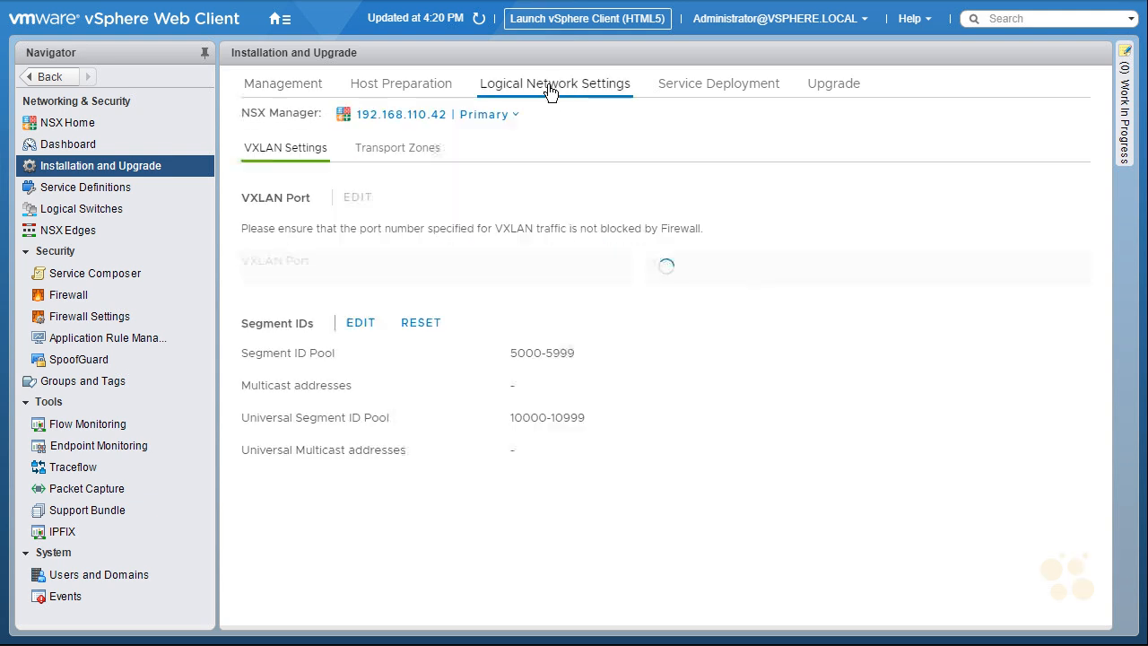
left_click(405, 151)
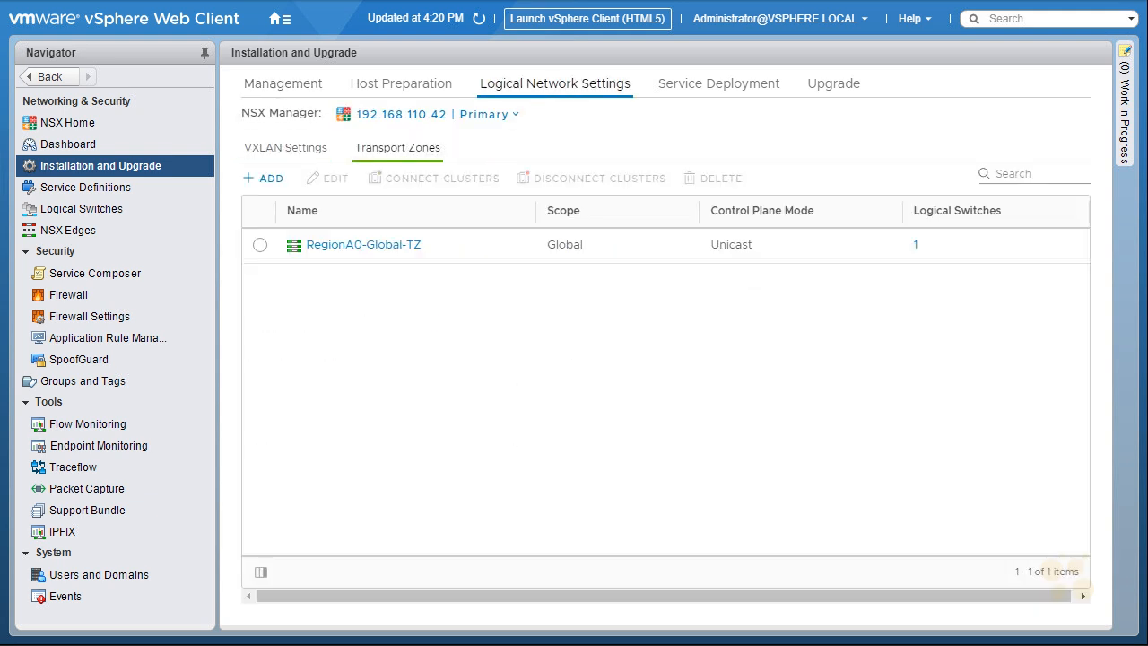
left_click(272, 187)
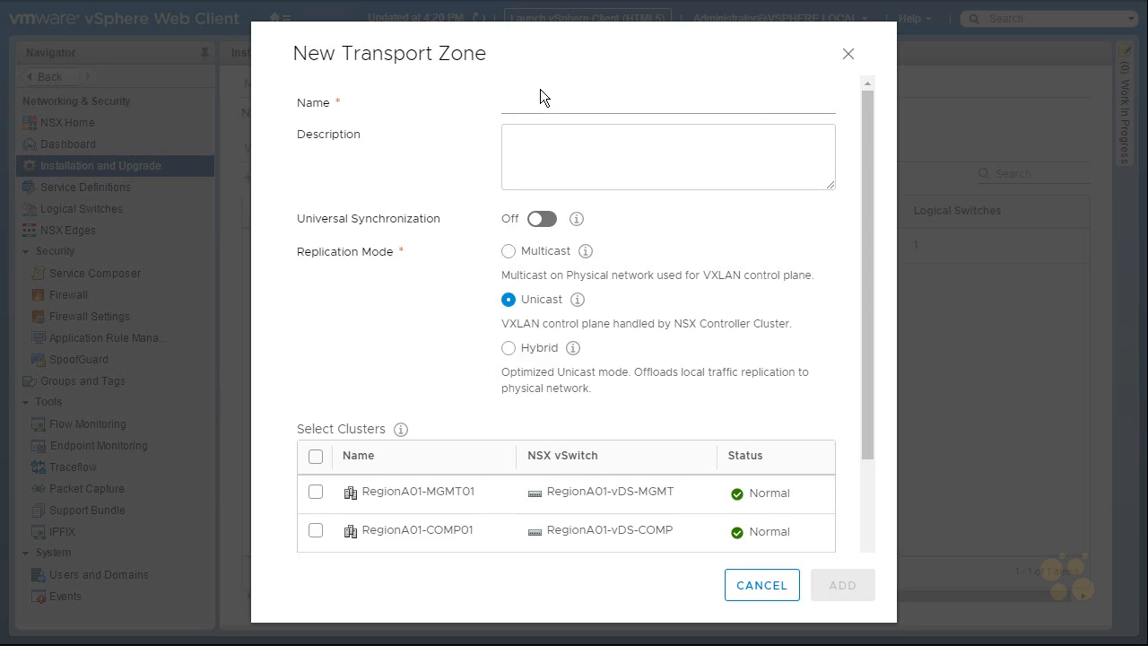
left_click(531, 103)
type("Universal Transport Zone")
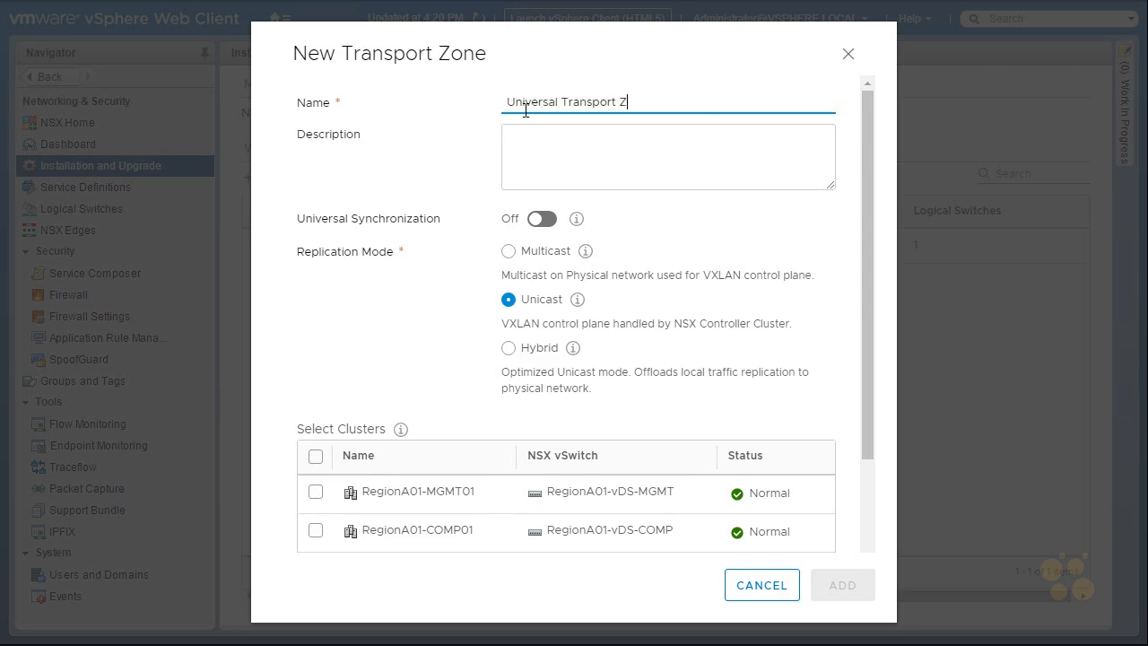
left_click(543, 220)
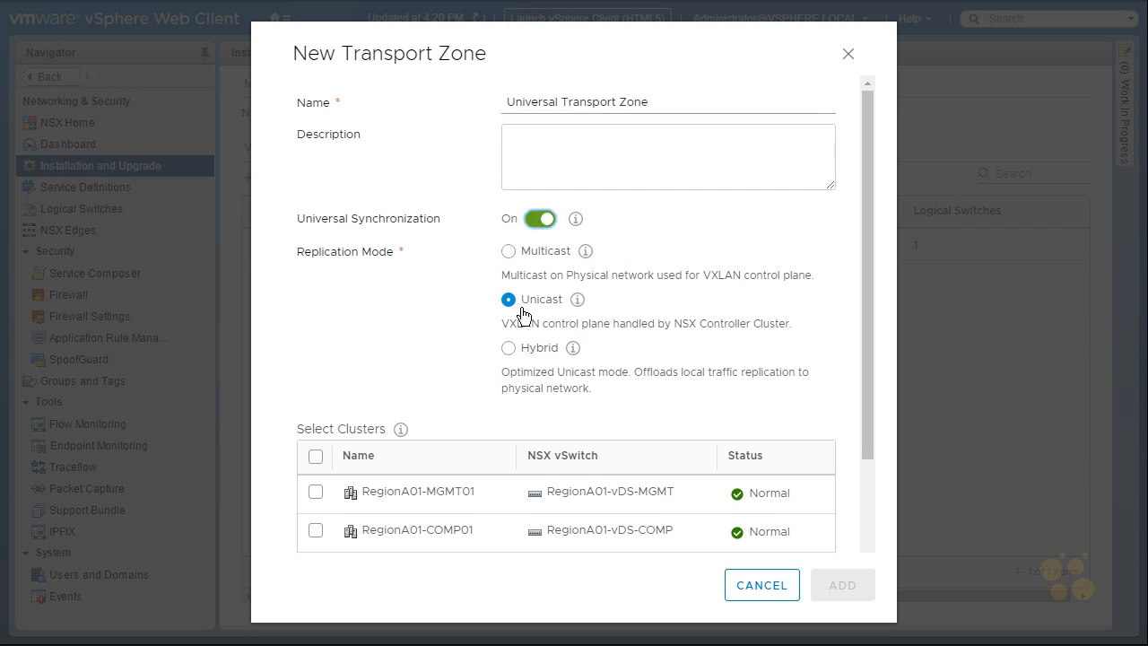
left_click(315, 492)
left_click(316, 531)
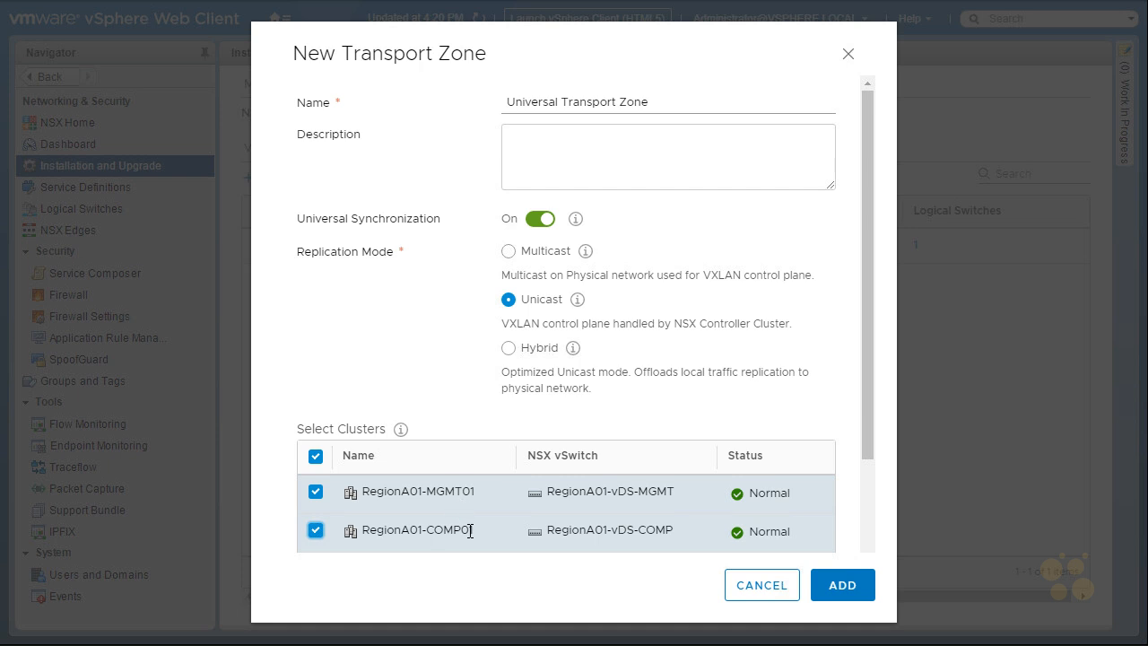
left_click_drag(870, 434, 868, 494)
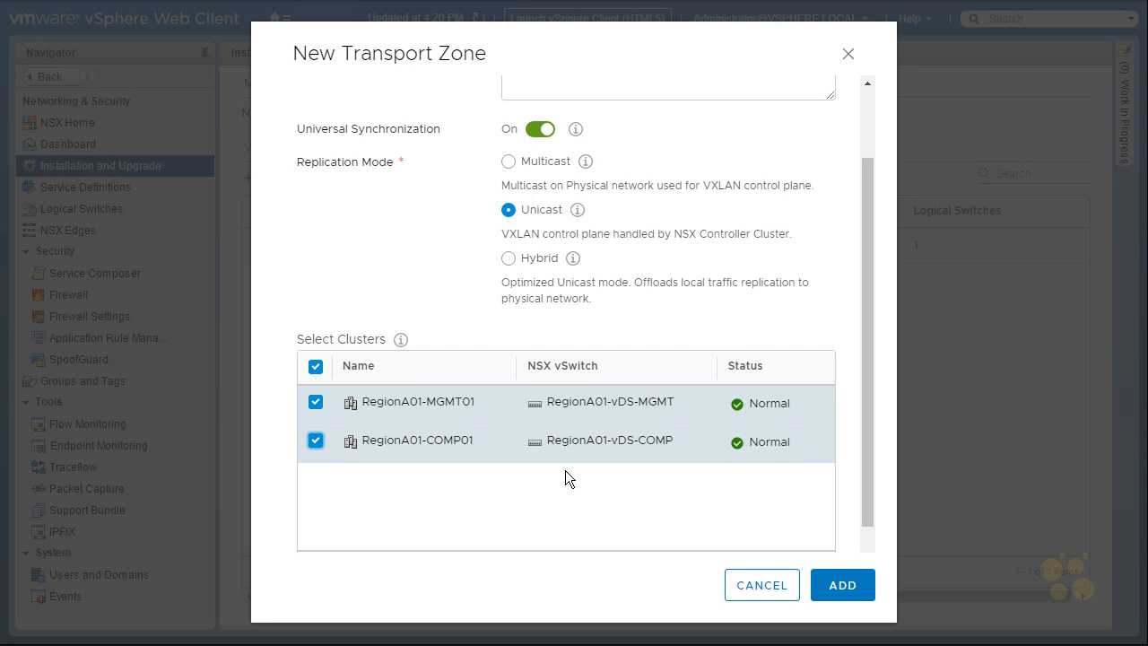
left_click(843, 588)
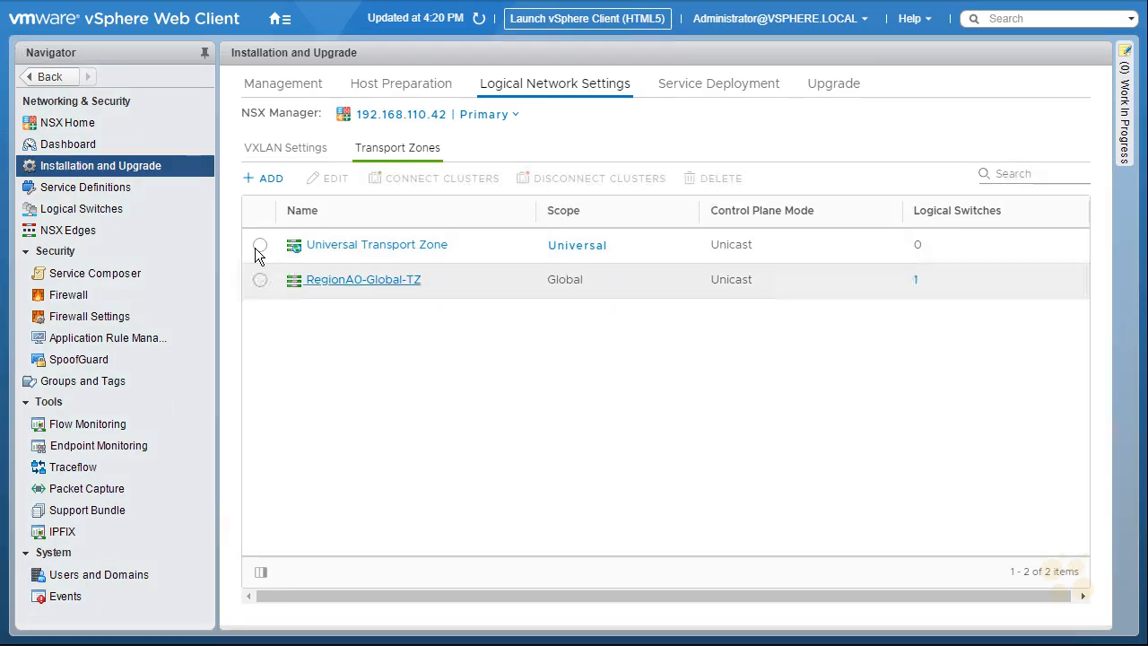
Select the Universal Transport Zone and open Connect Clusters, cancelling without changes
left_click(258, 247)
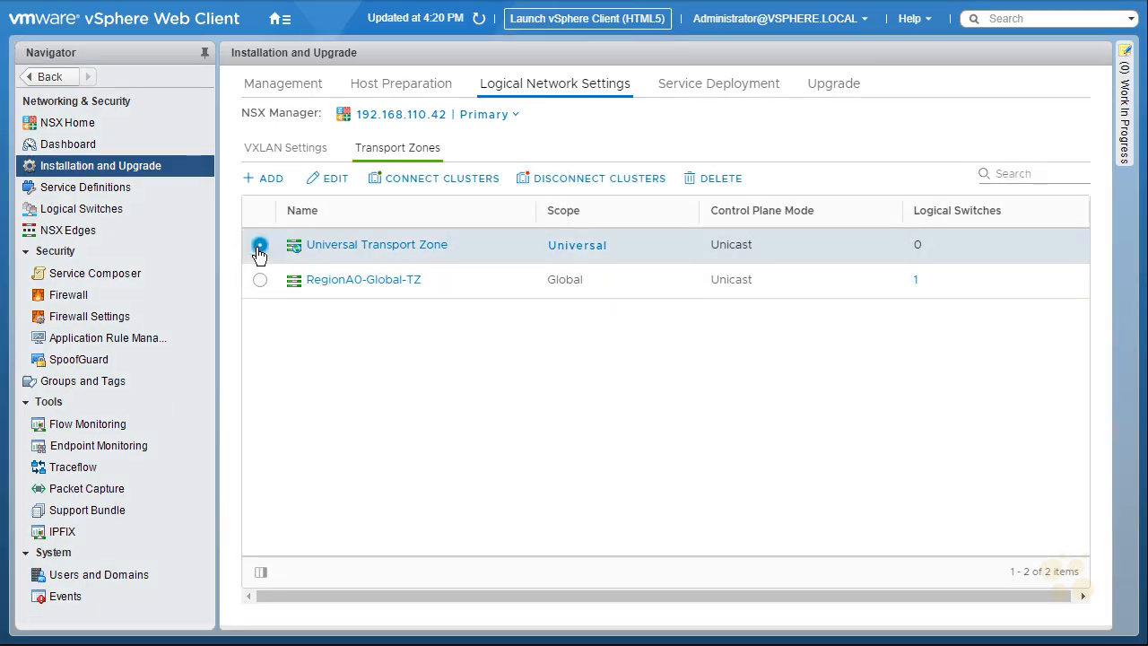
left_click(434, 184)
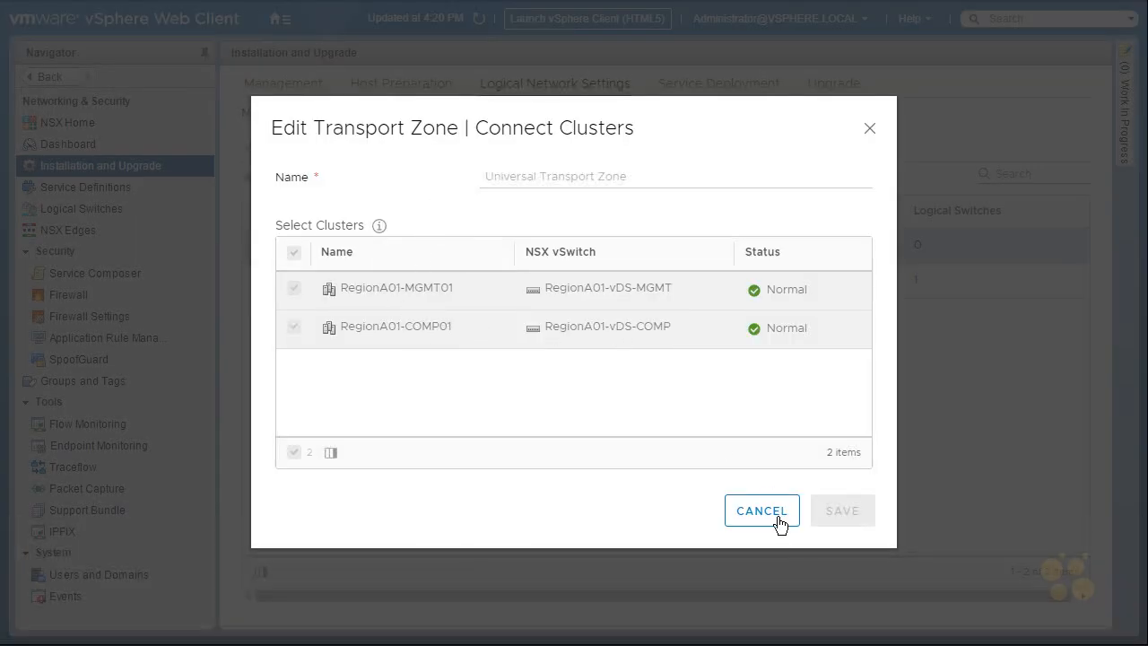
left_click(761, 510)
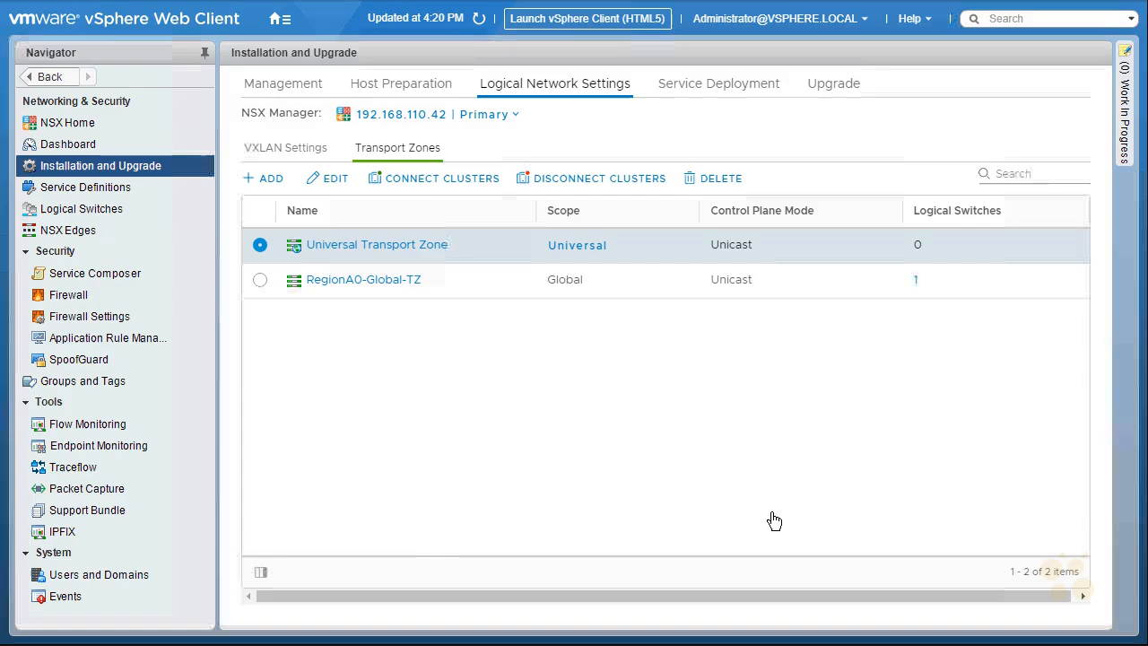
Switch to secondary NSX Manager 192.168.210.42 and select its Universal Transport Zone
left_click(450, 119)
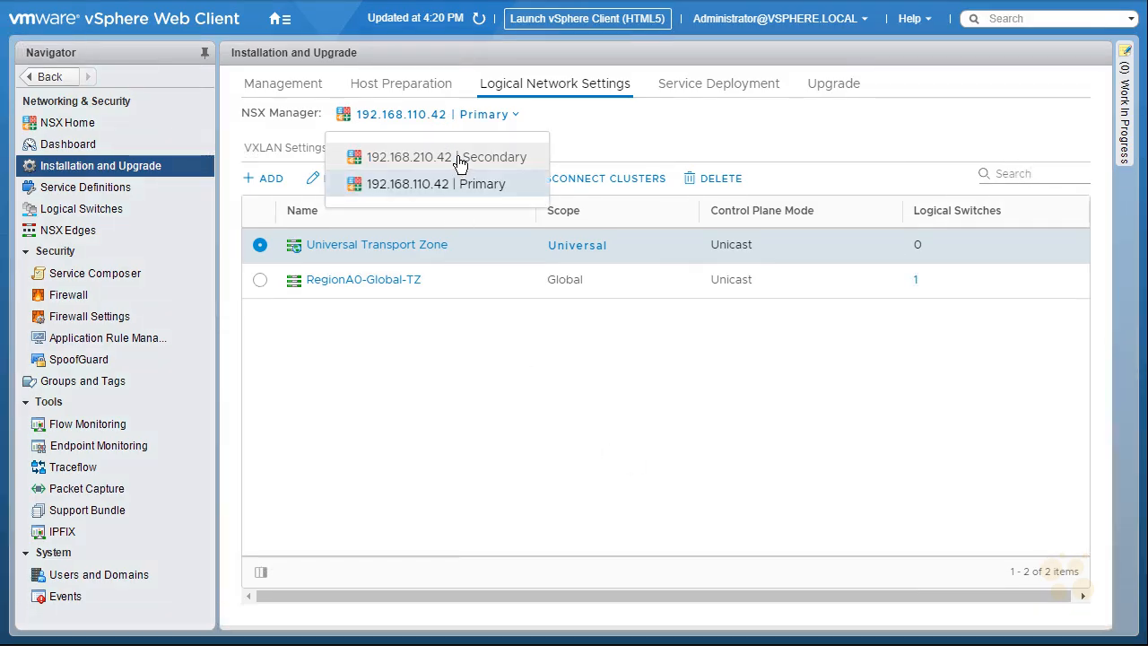
left_click(460, 159)
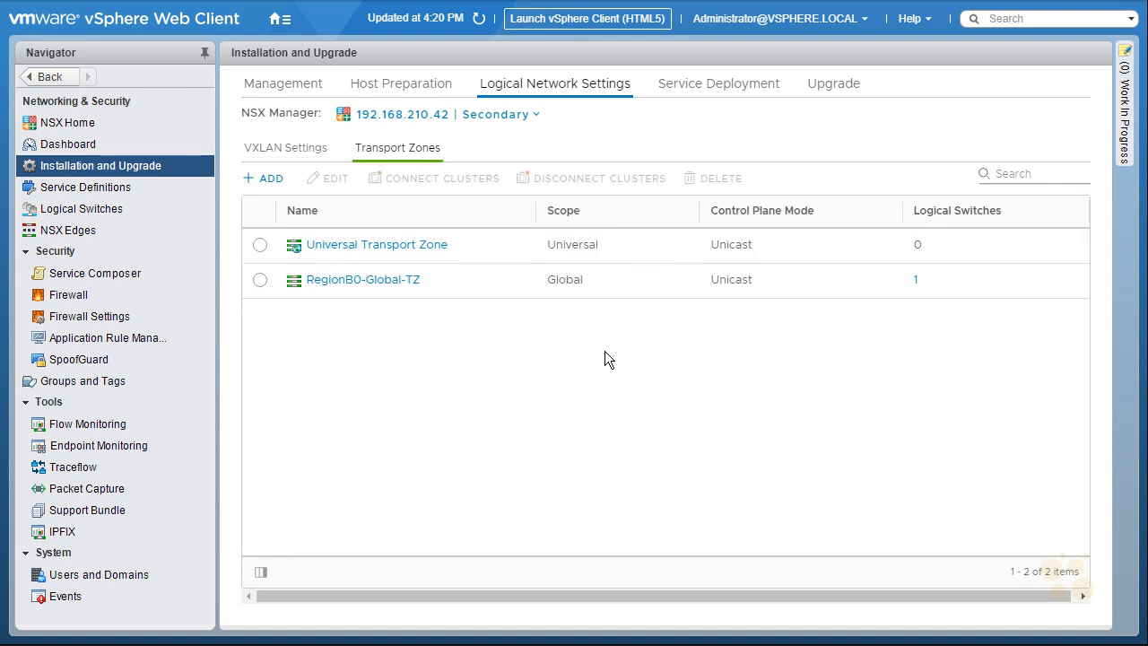
left_click(260, 245)
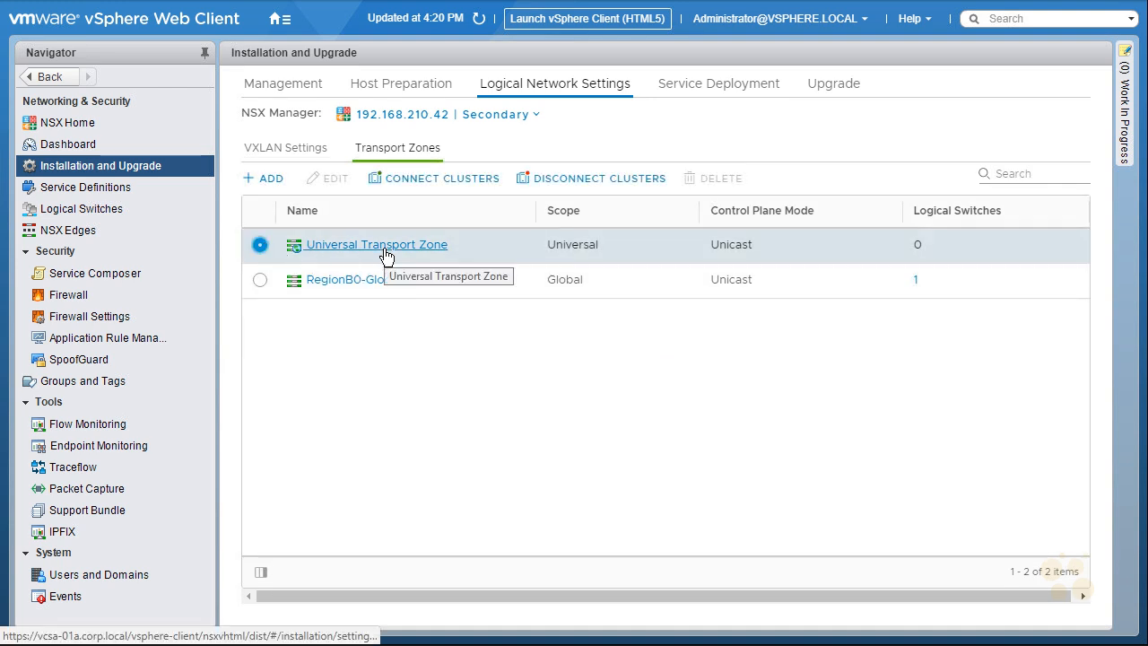
Connect the RegionB01-COMP01 cluster to the Universal Transport Zone and save
left_click(454, 179)
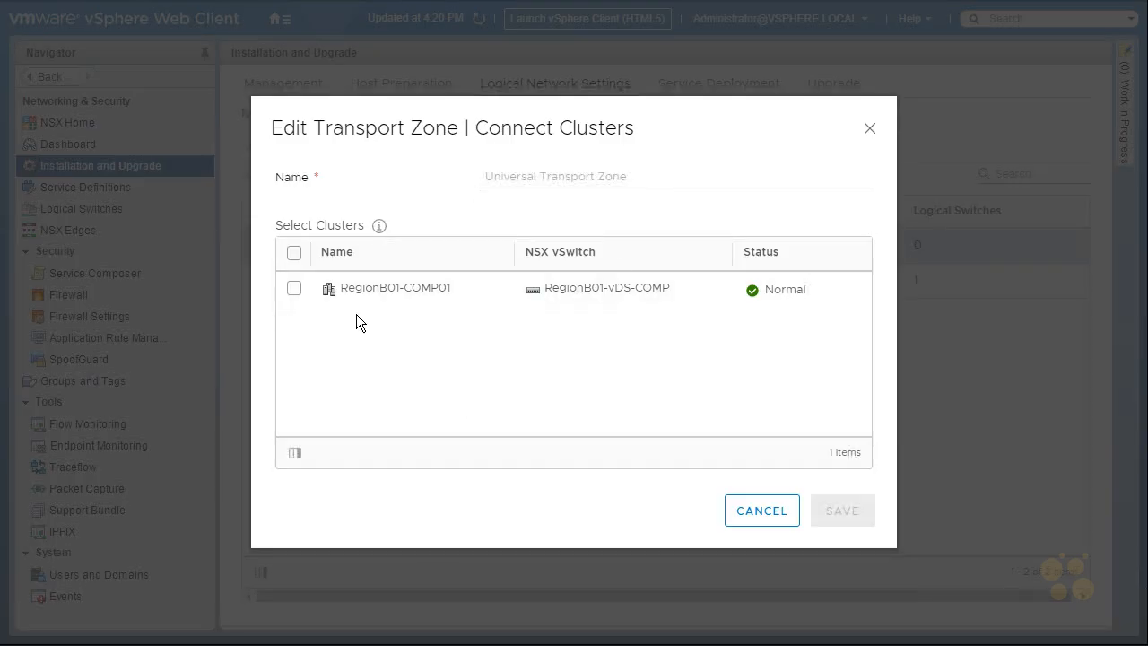
left_click(293, 288)
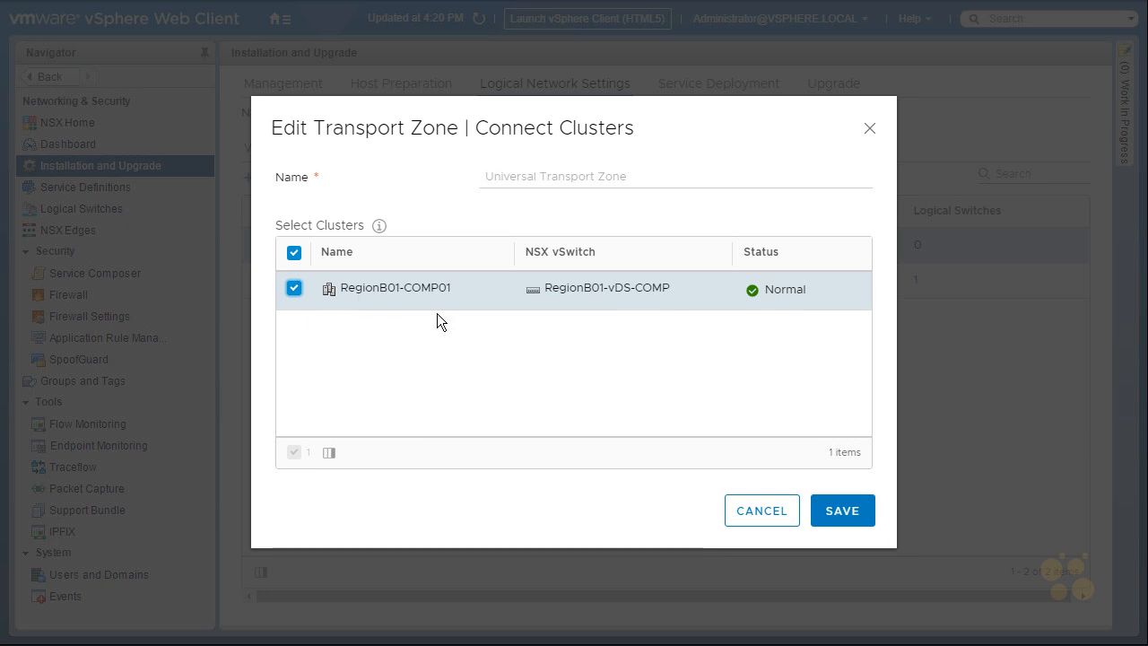
left_click(842, 514)
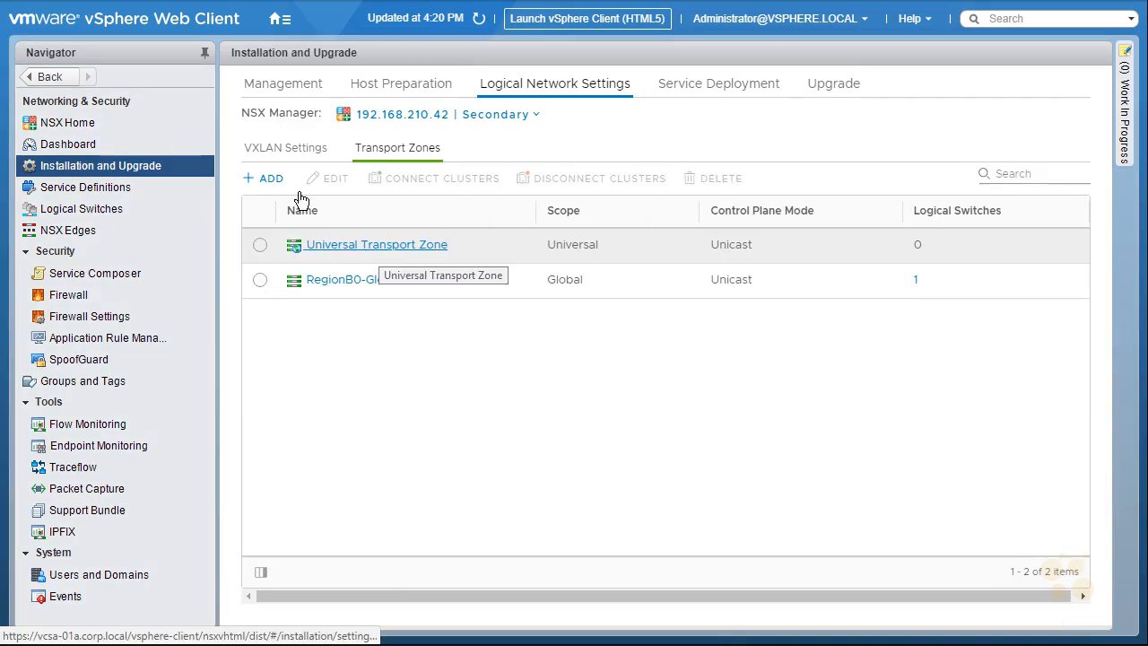
Open and cancel a new transport zone form, then go to Logical Switches
left_click(269, 179)
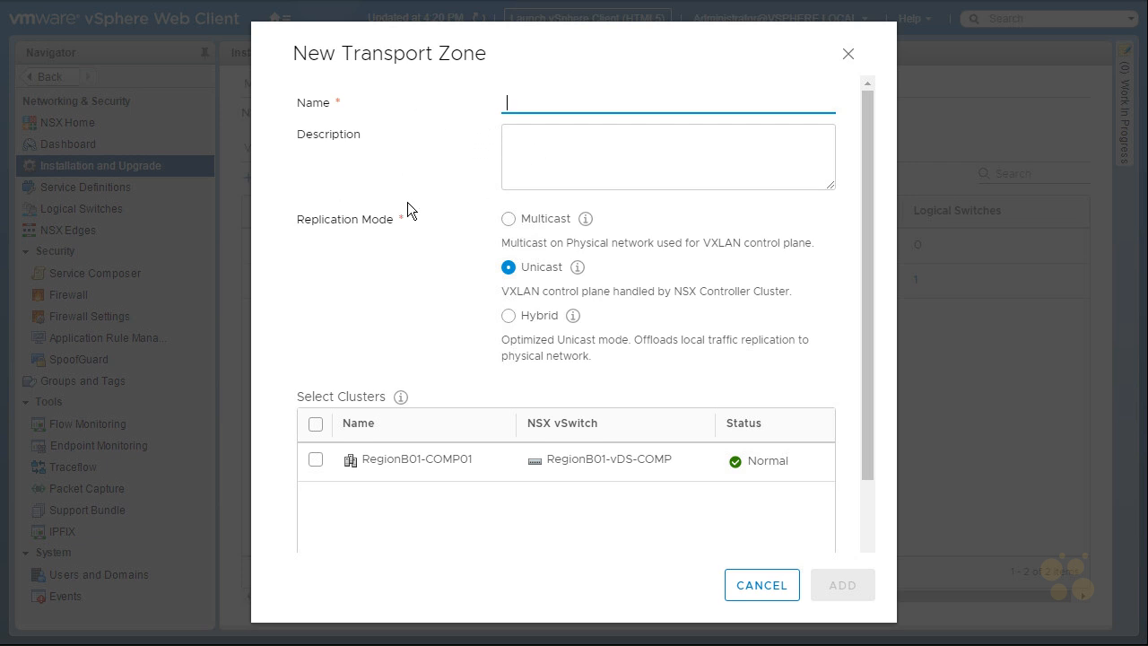
left_click(763, 592)
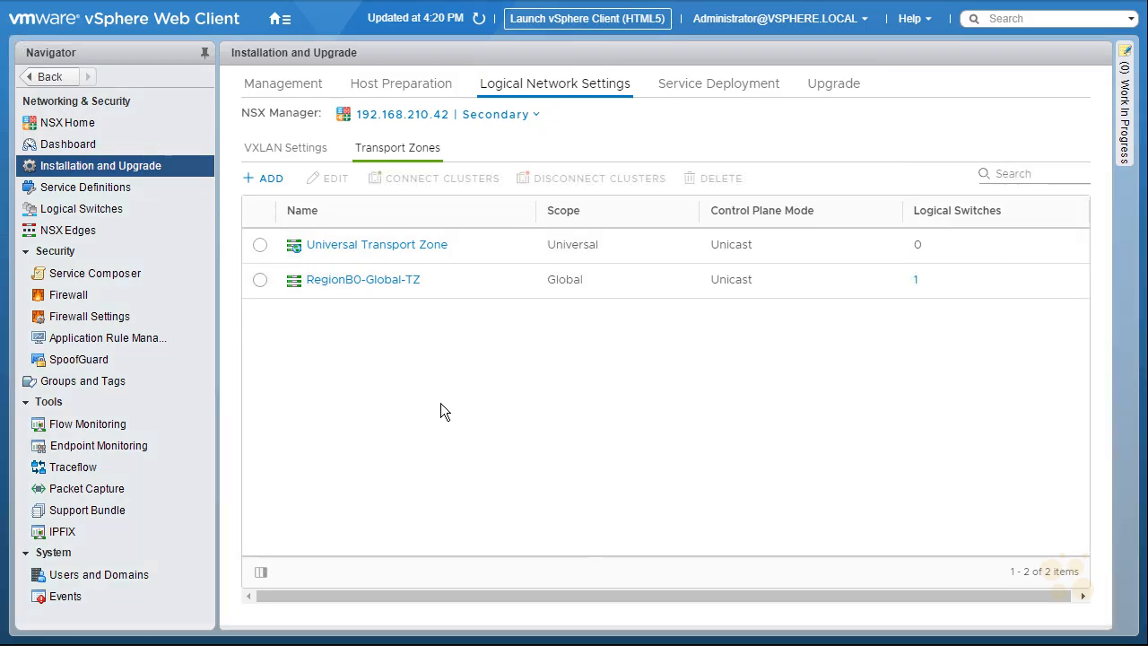
left_click(70, 210)
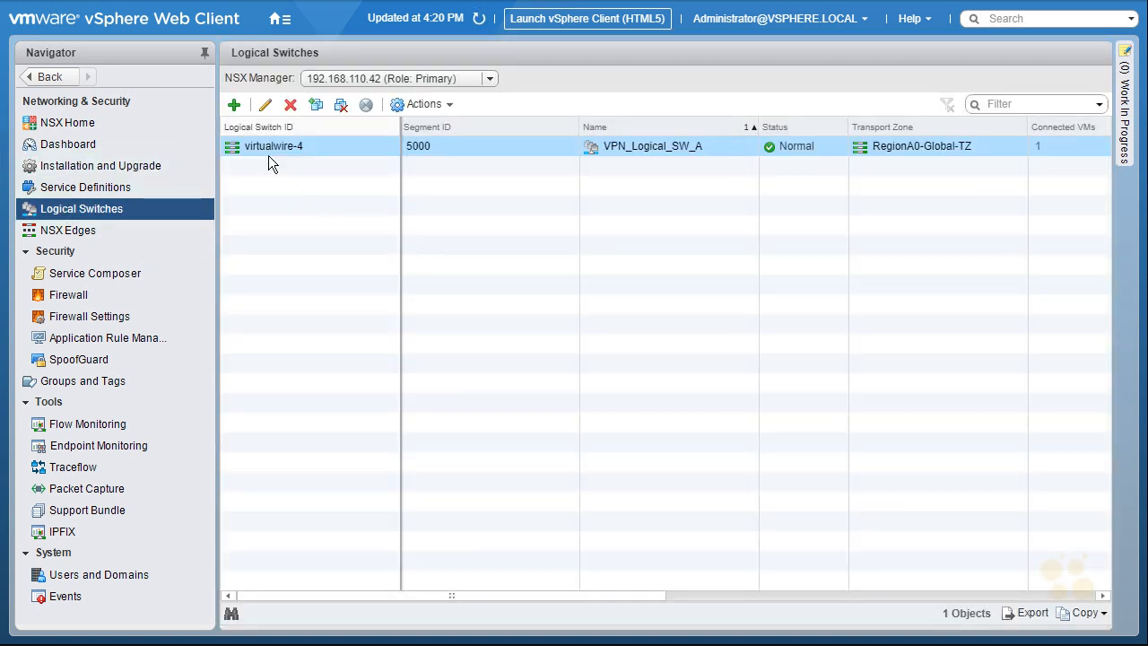
Create logical switch 'U Web Tier' in the Universal Transport Zone
left_click(235, 105)
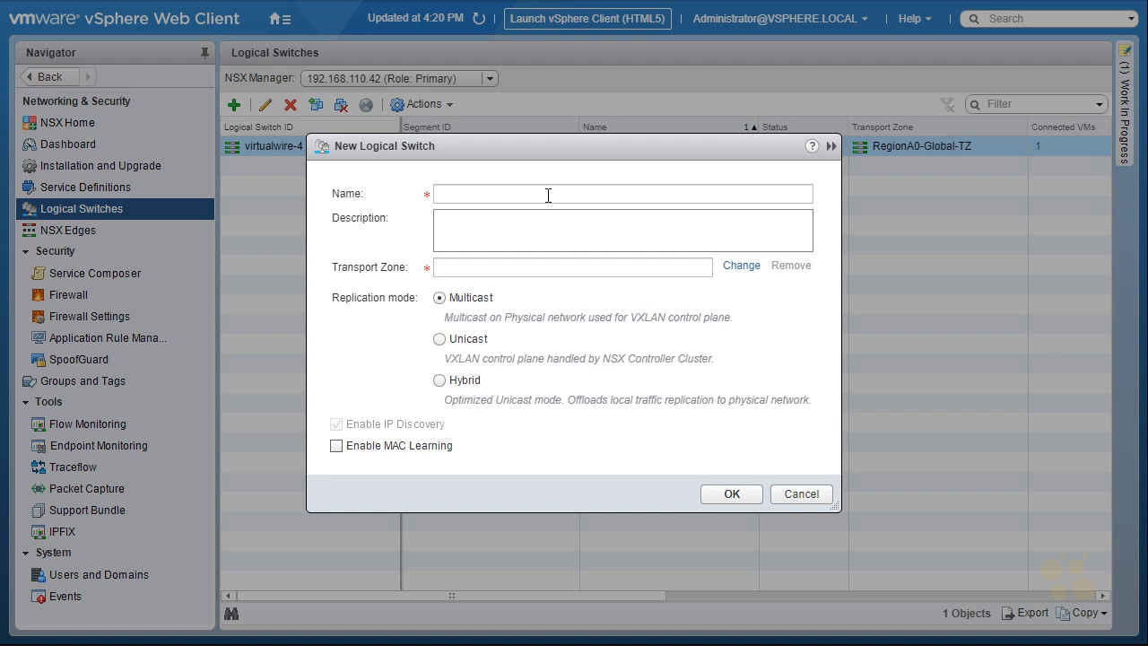
left_click(549, 195)
type("U ")
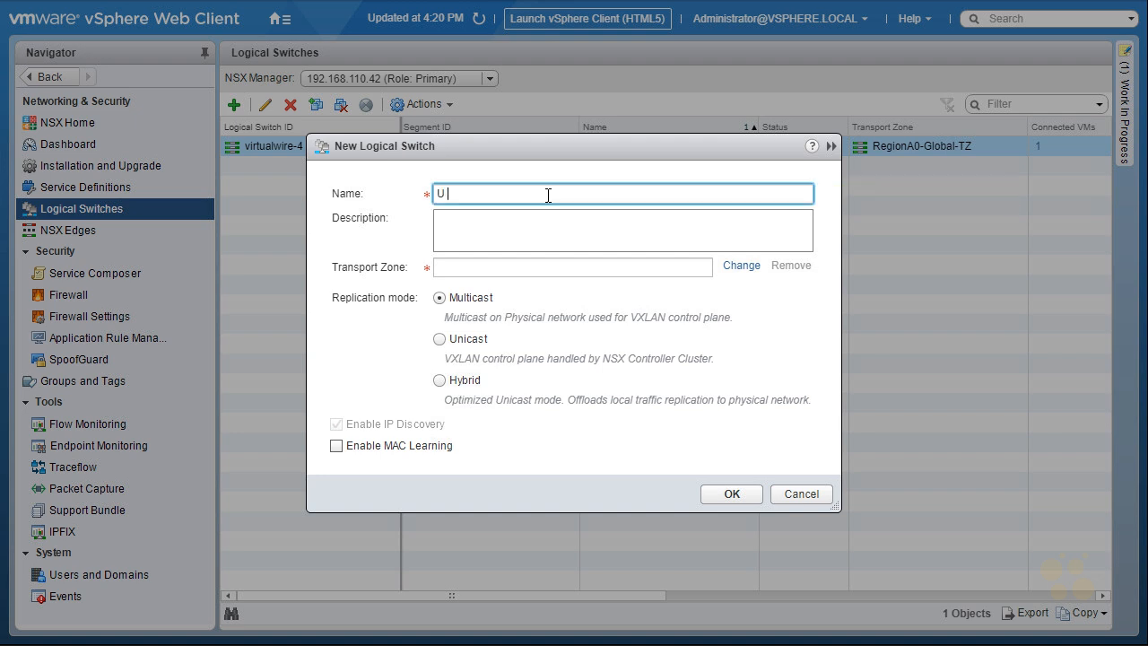
type("Web Tier")
left_click(741, 267)
left_click(404, 249)
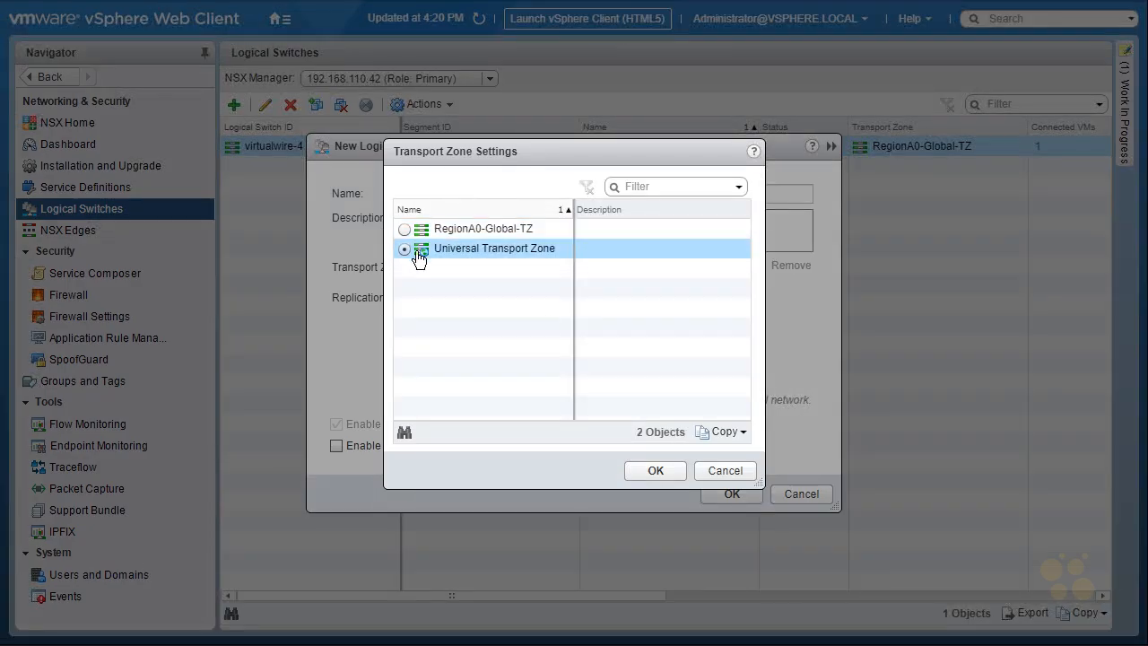
left_click(656, 470)
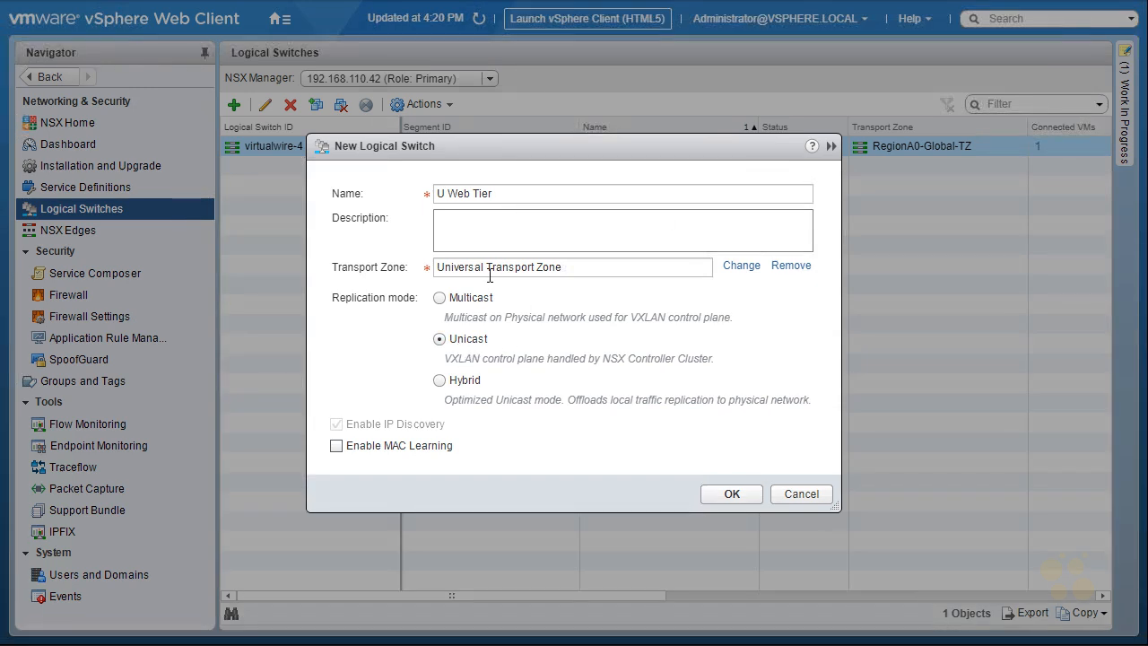
left_click(732, 494)
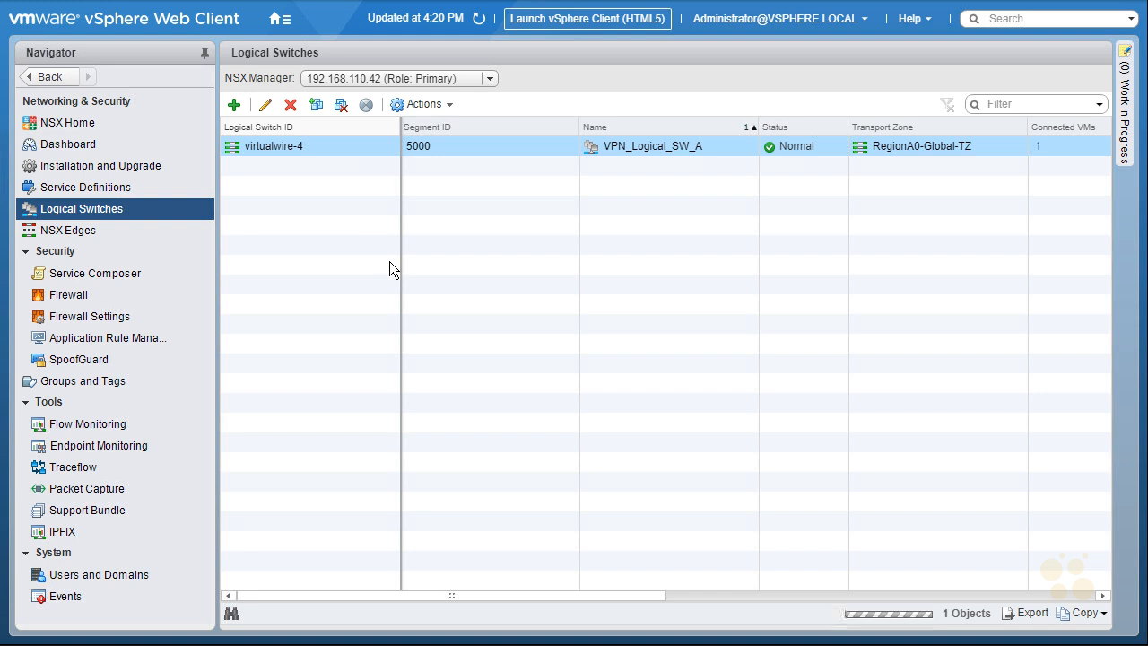
Create 'U App Tier' and 'U DB Tier' switches in the Universal Transport Zone with Unicast replication
left_click(234, 105)
type("U App Tier")
left_click(741, 267)
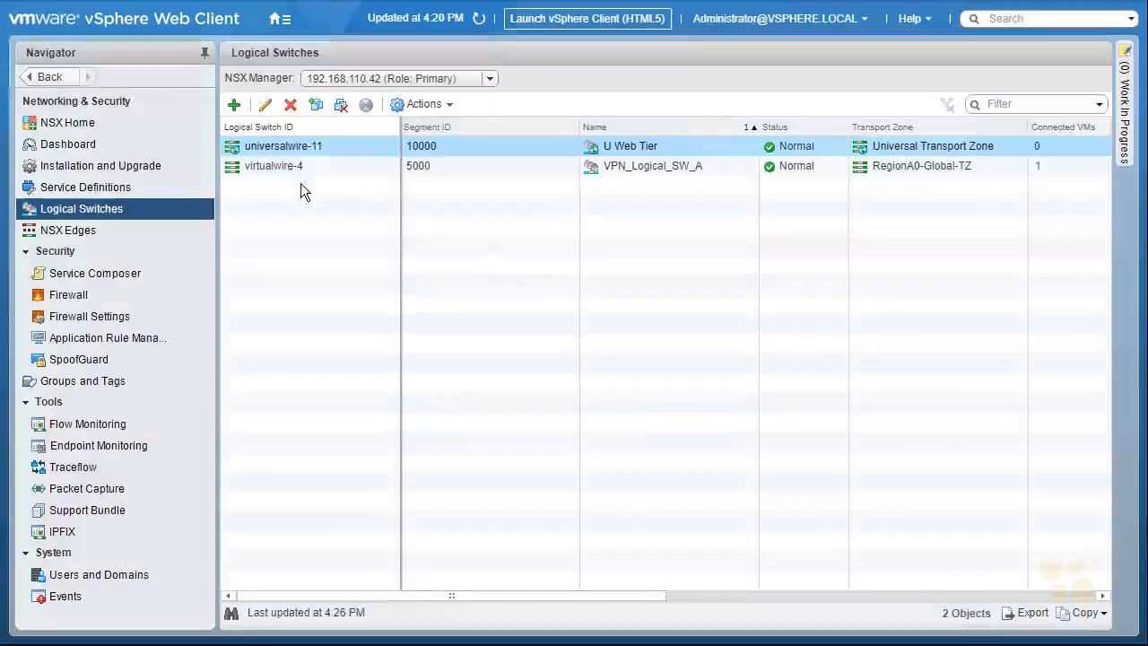
left_click(235, 105)
type("U DB Tier")
left_click(741, 267)
left_click(405, 248)
left_click(646, 469)
left_click(440, 339)
left_click(723, 495)
Create the U Transit Region A and U Transit Region B switches in the Universal Transport Zone
left_click(234, 105)
type("U Transit Region A")
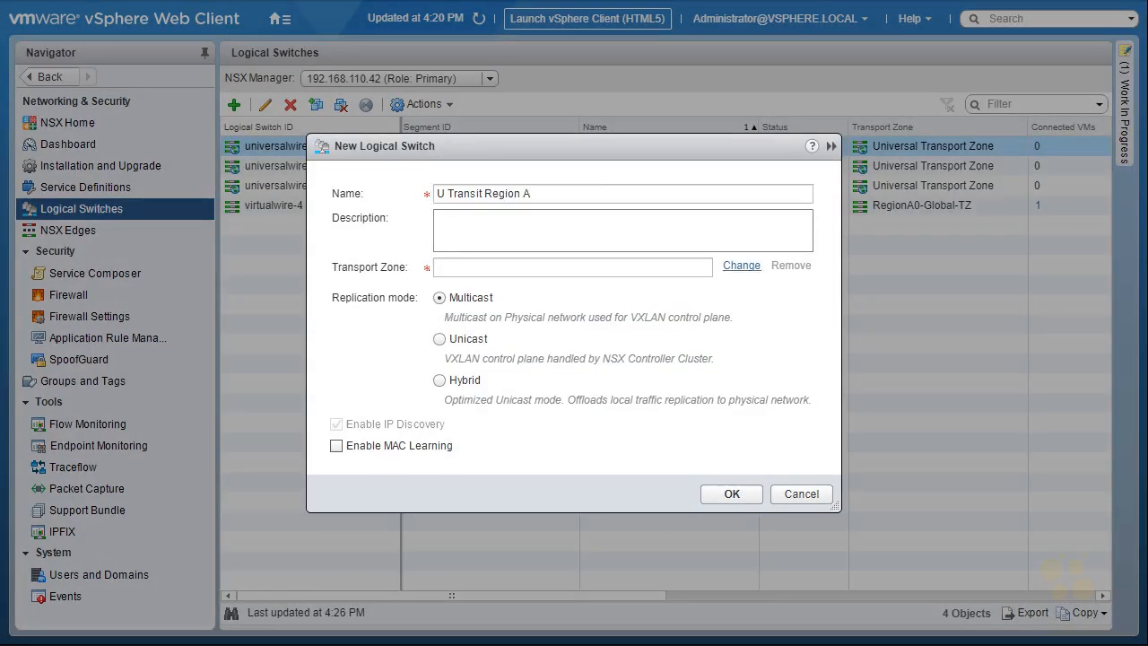
left_click(741, 267)
left_click(405, 243)
type("U Transit Region A")
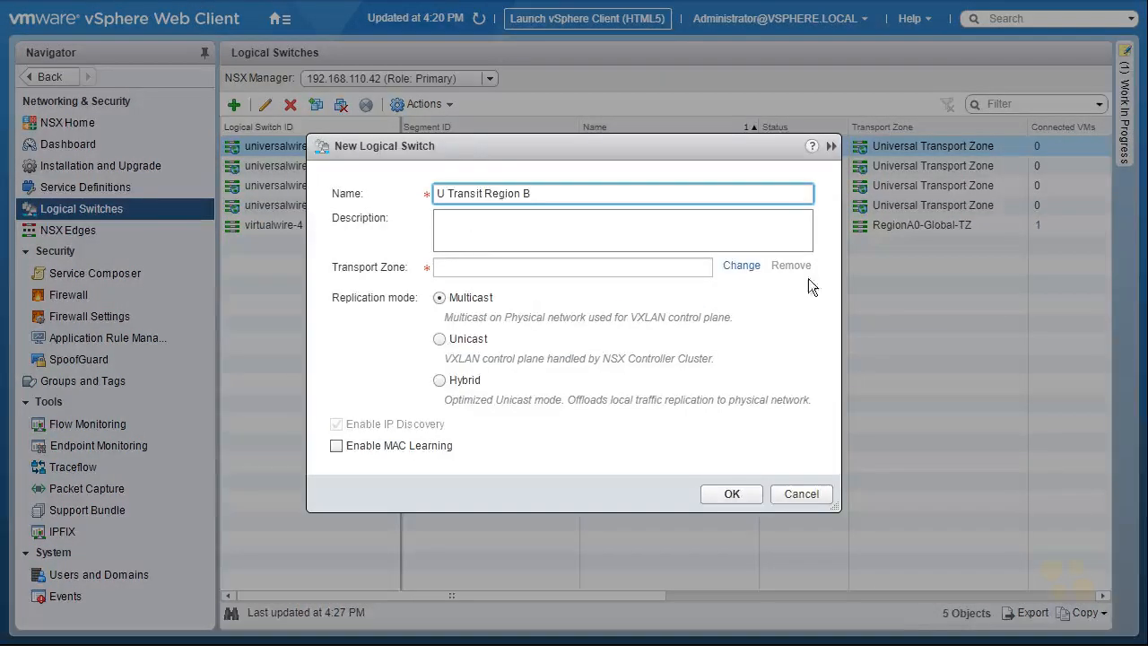
left_click(741, 267)
left_click(405, 248)
left_click(655, 470)
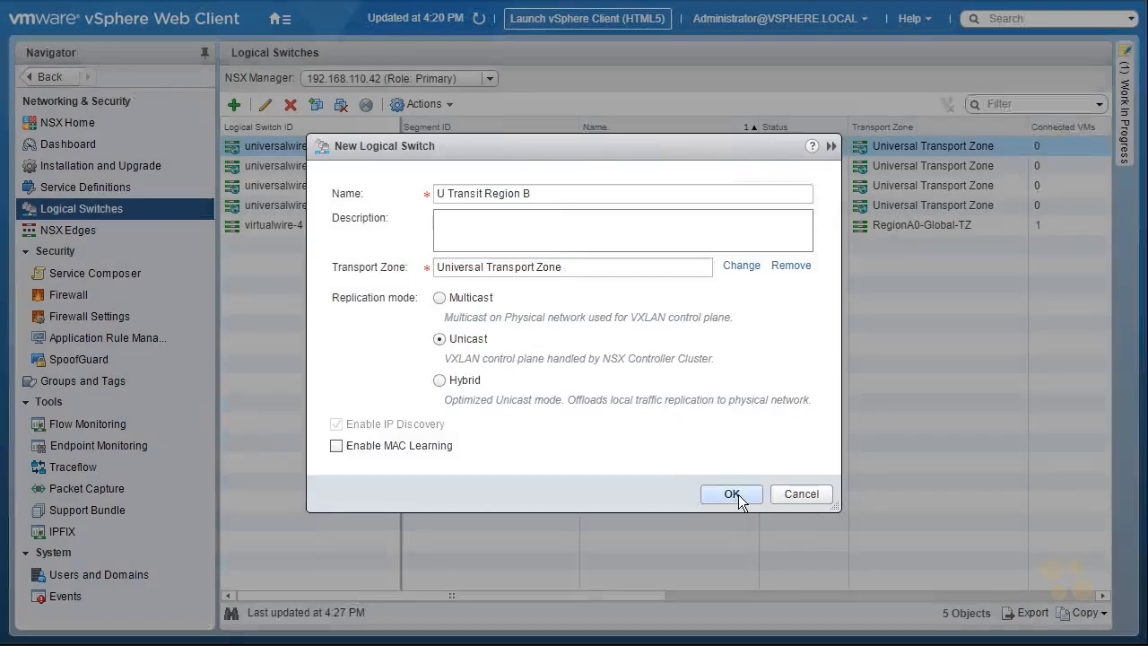
left_click(727, 492)
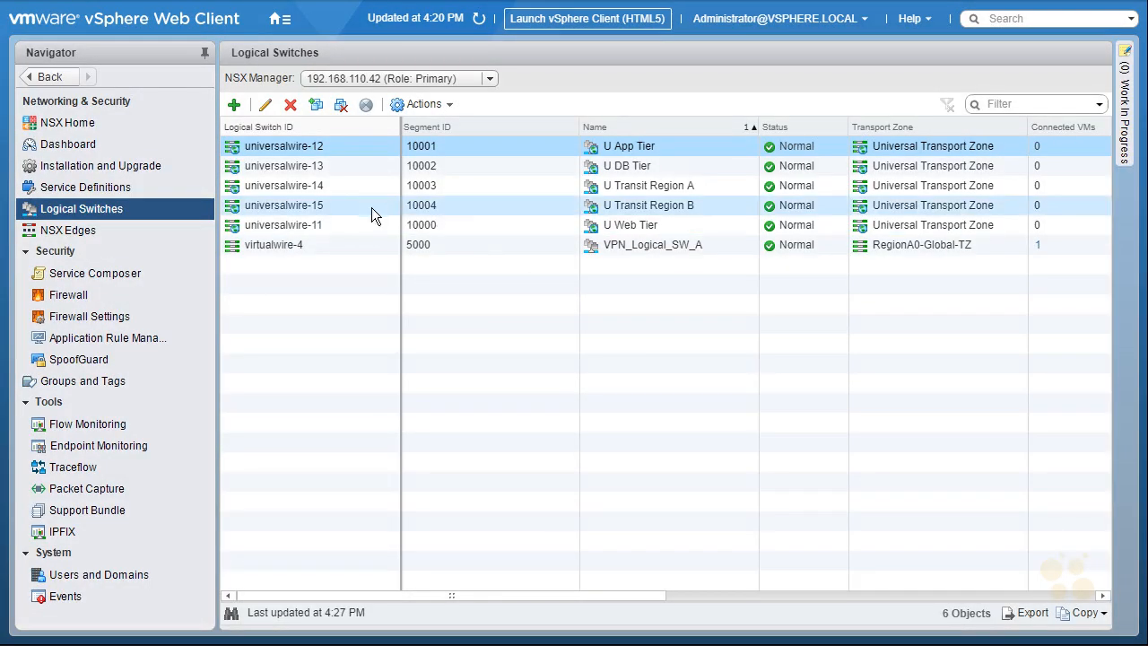
Attach app-01a.corp.local's network adapter to U App Tier
right_click(360, 147)
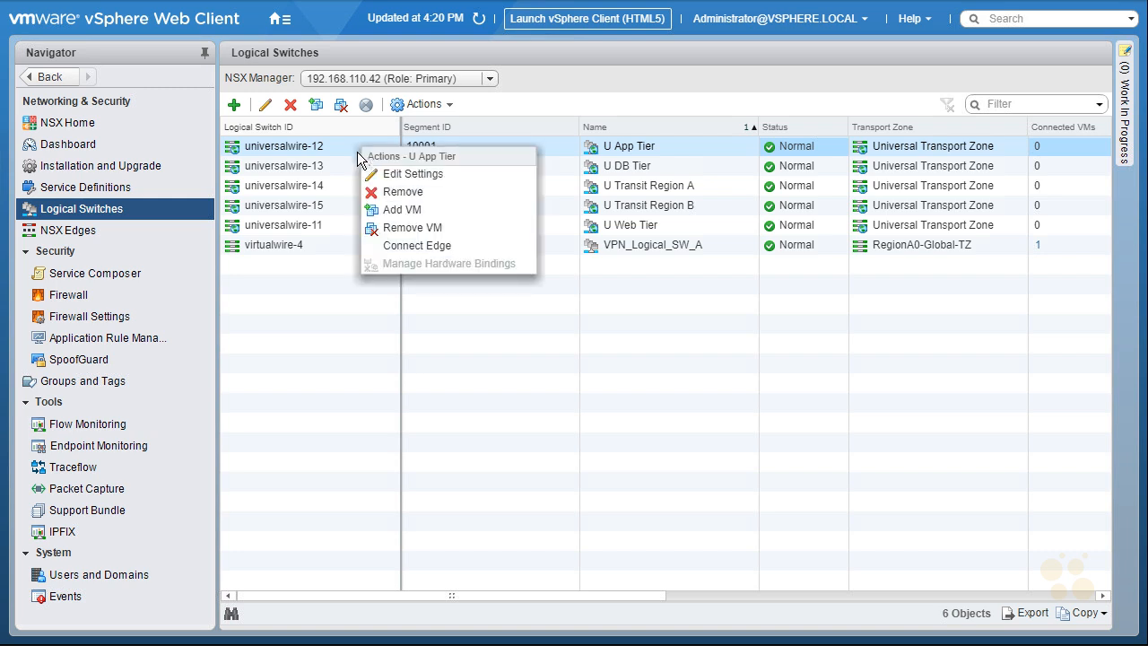
left_click(409, 213)
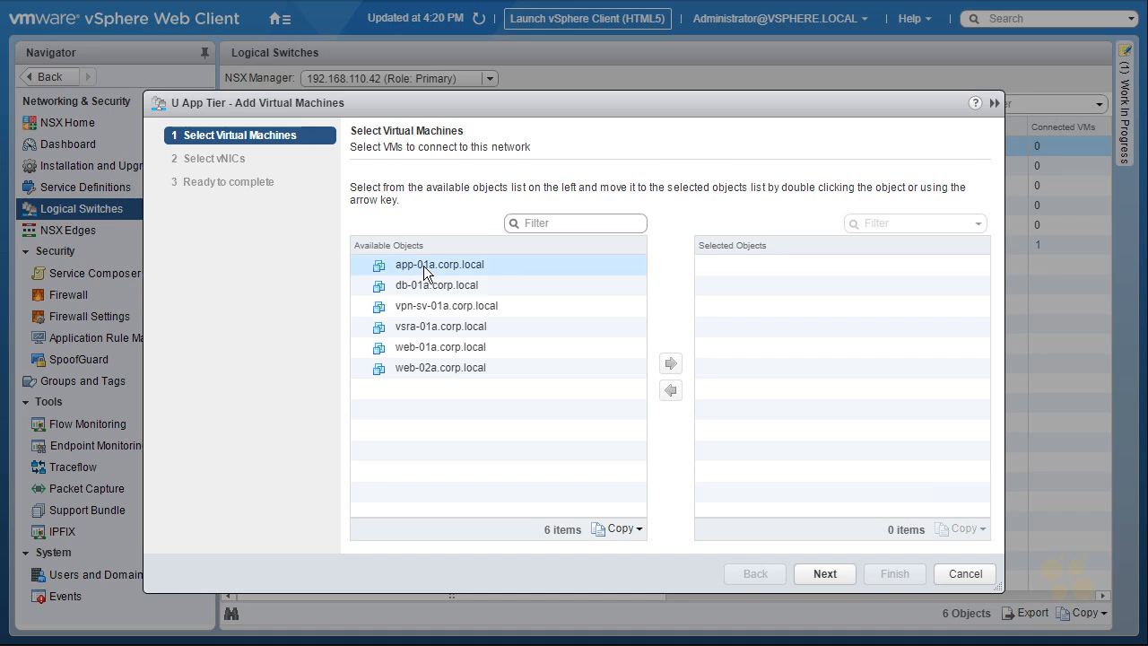
left_click(430, 268)
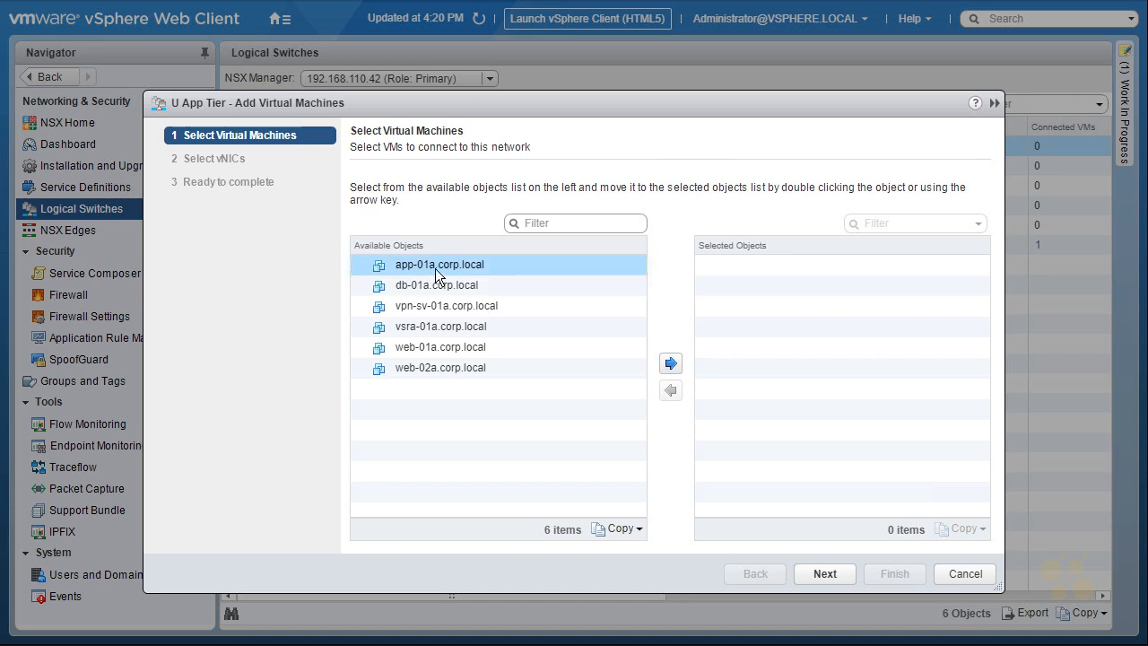
left_click(673, 365)
left_click(830, 572)
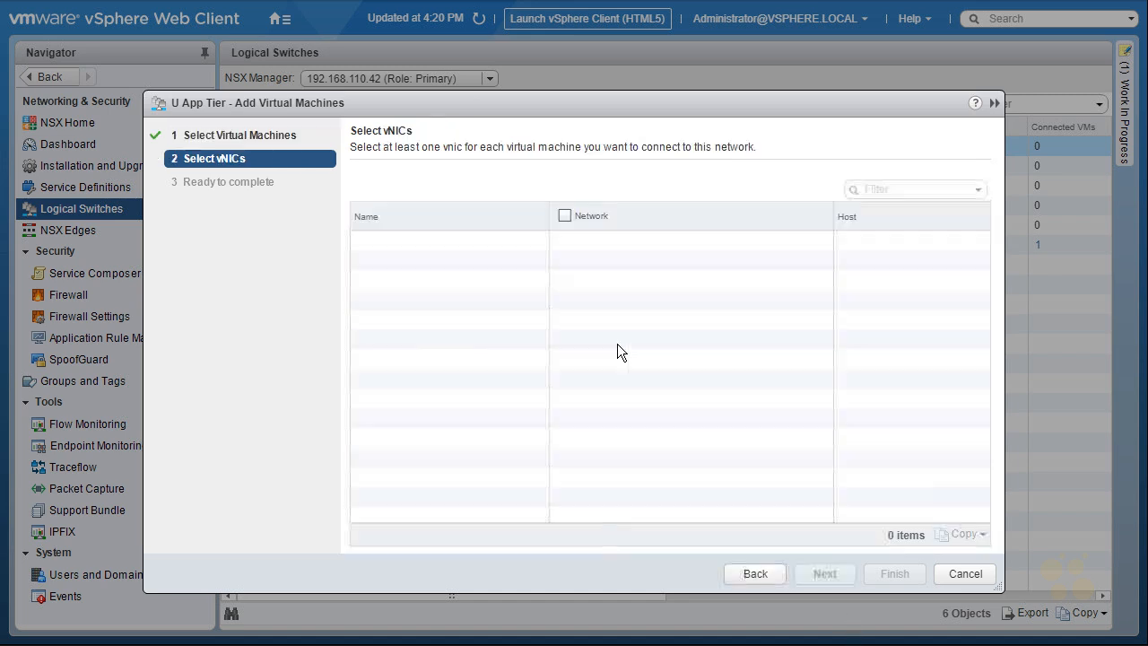
left_click(569, 240)
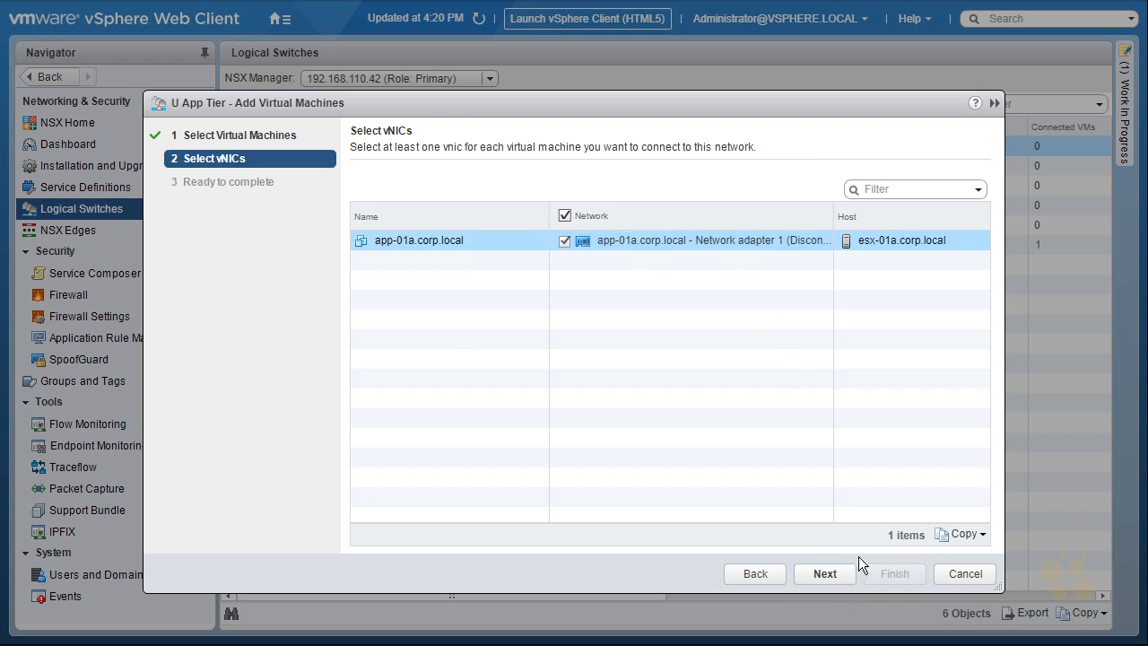
left_click(838, 573)
left_click(893, 575)
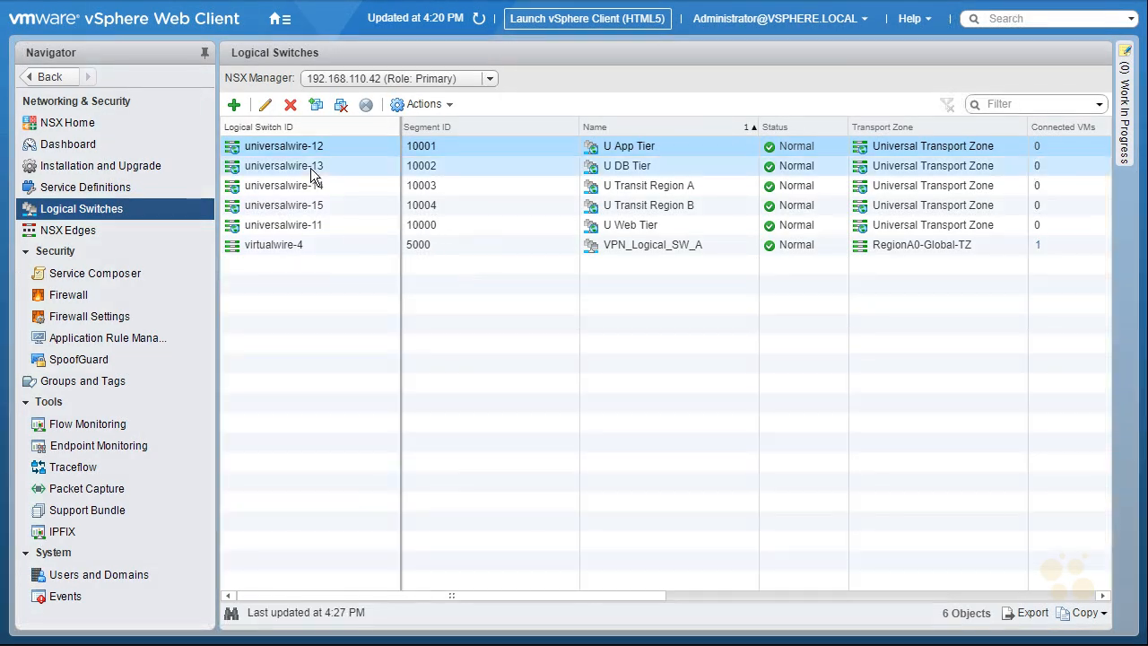
Attach db-01a.corp.local to U DB Tier
right_click(309, 165)
left_click(347, 230)
left_click(431, 285)
left_click(670, 363)
left_click(825, 573)
left_click(824, 573)
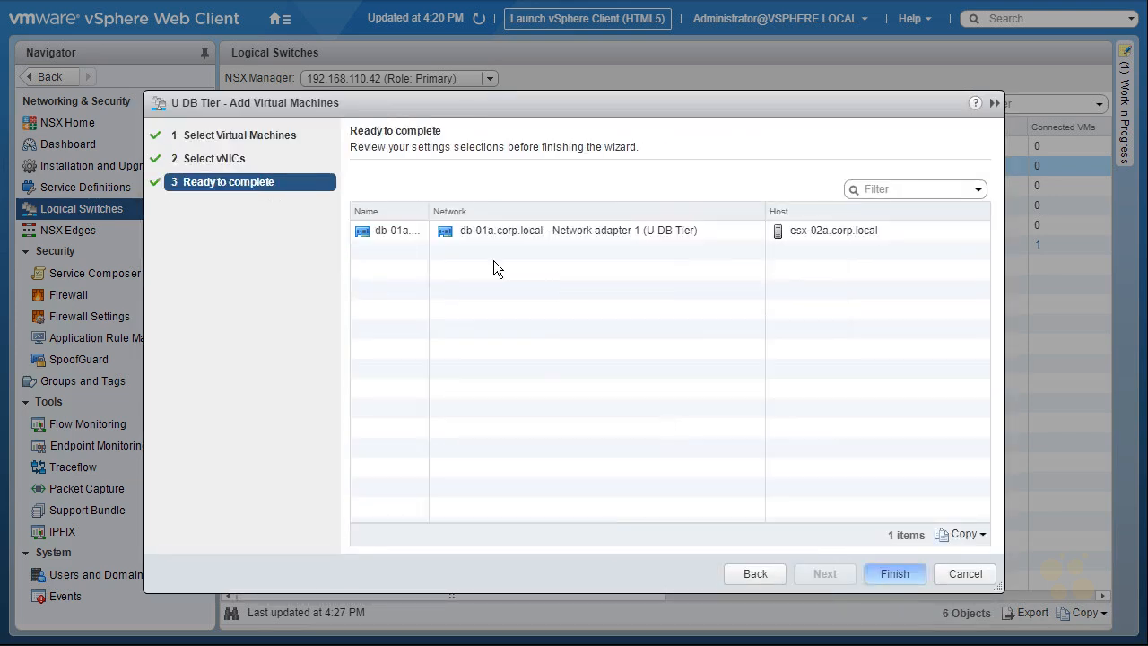
left_click(894, 573)
Attach web-01a and web-02a, with their network adapters, to U Web Tier
left_click(323, 224)
left_click(315, 104)
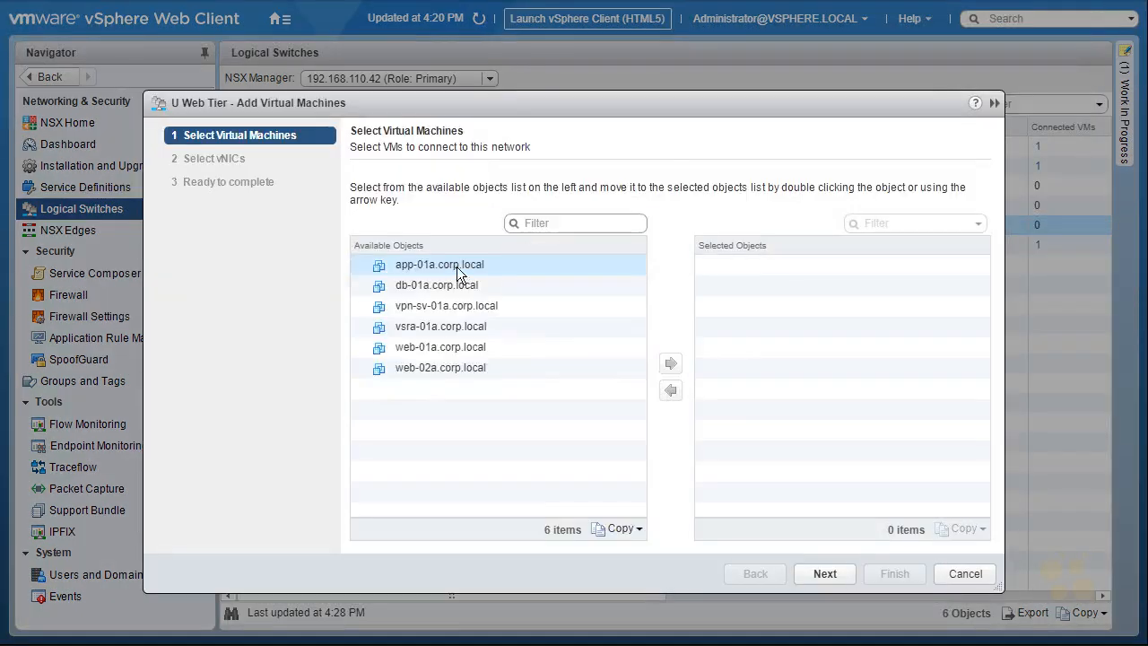
left_click(444, 350)
left_click(444, 368, "ctrl")
left_click(669, 363)
left_click(824, 573)
left_click(556, 259)
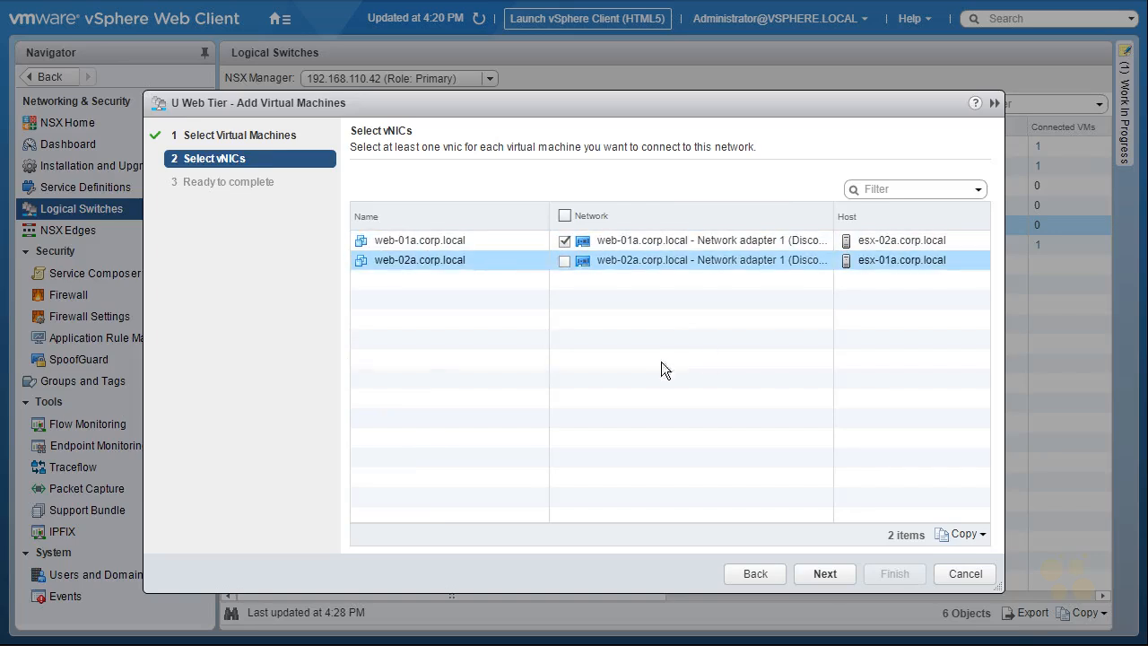
left_click(825, 574)
left_click(898, 575)
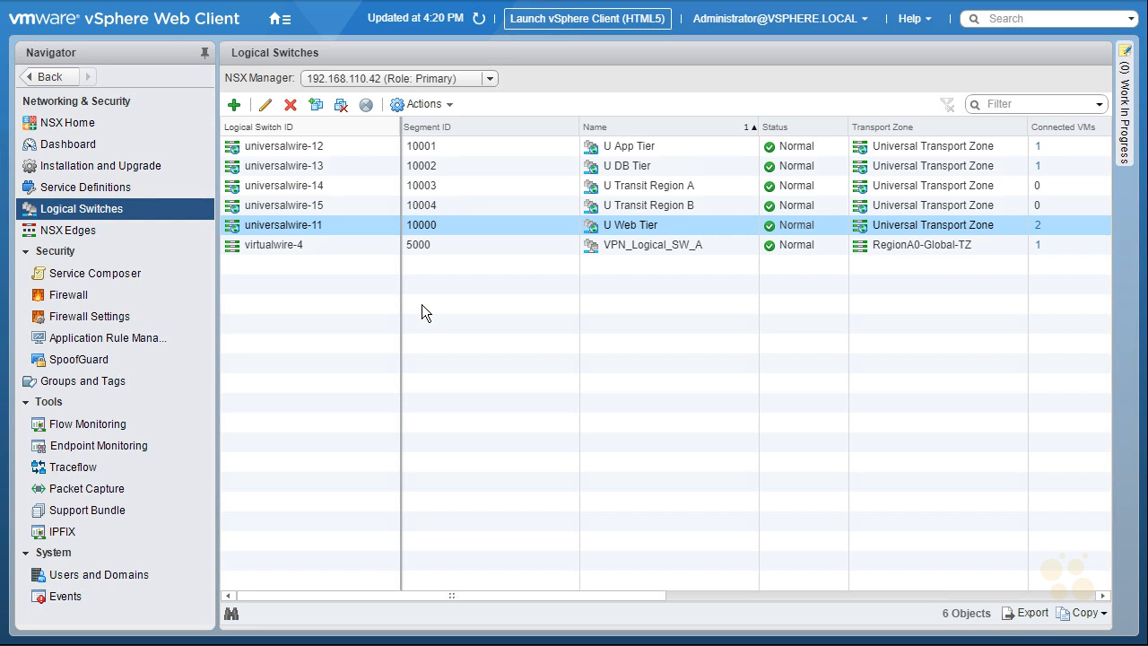
Switch to secondary manager 192.168.210.42, then start and cancel adding VMs to U Transit Region B
left_click(486, 81)
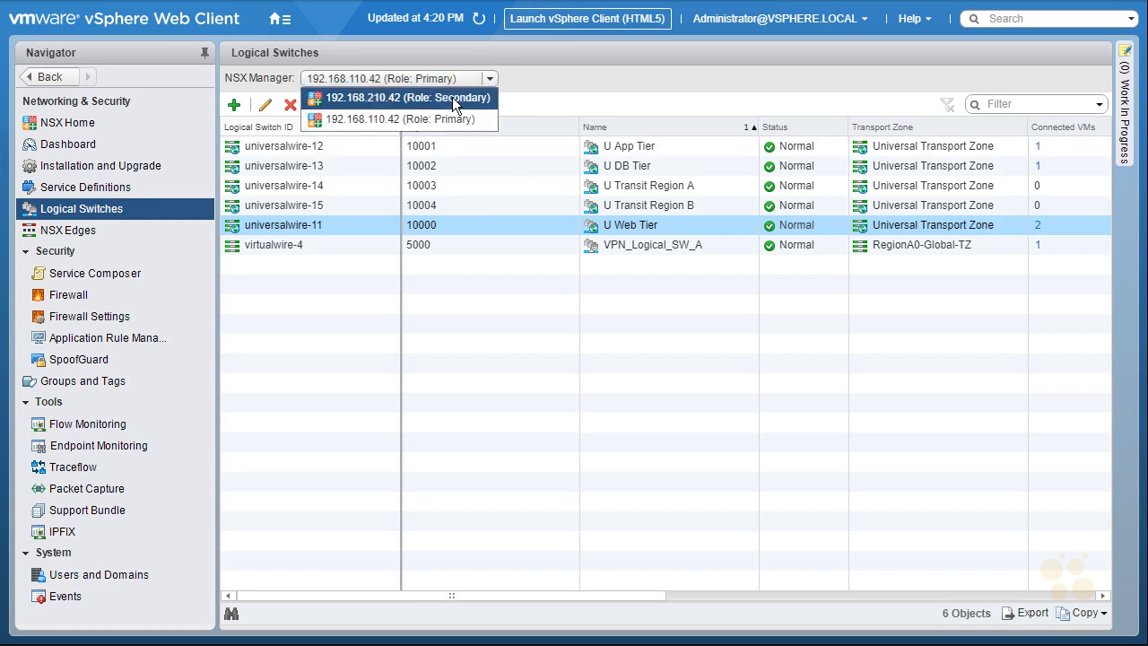
left_click(453, 97)
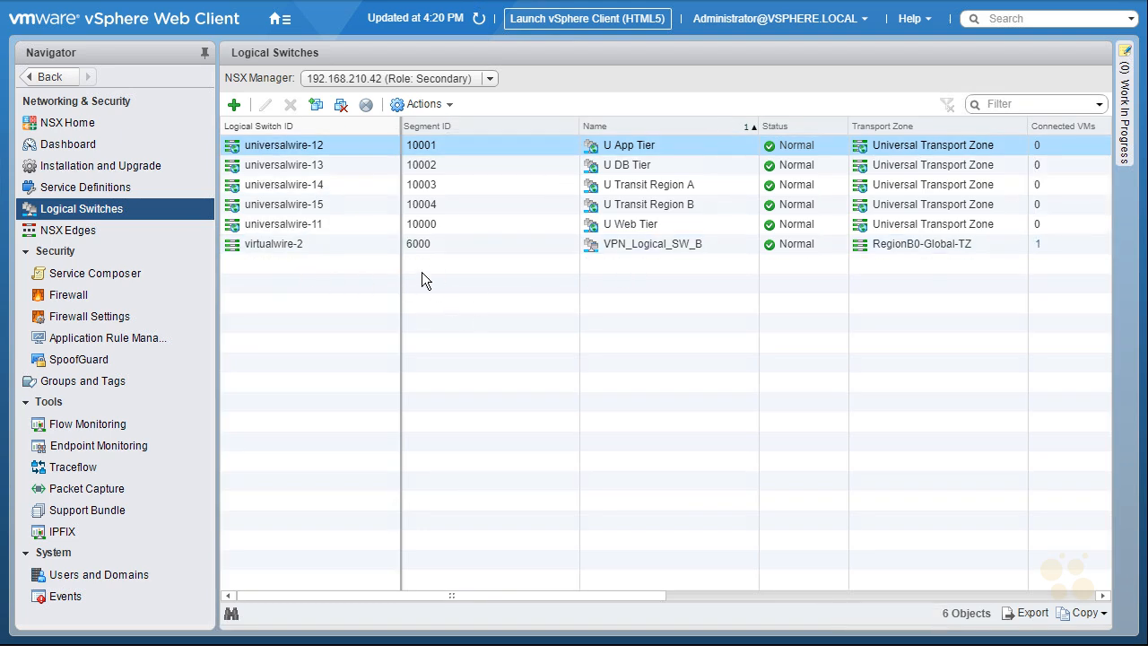
right_click(340, 207)
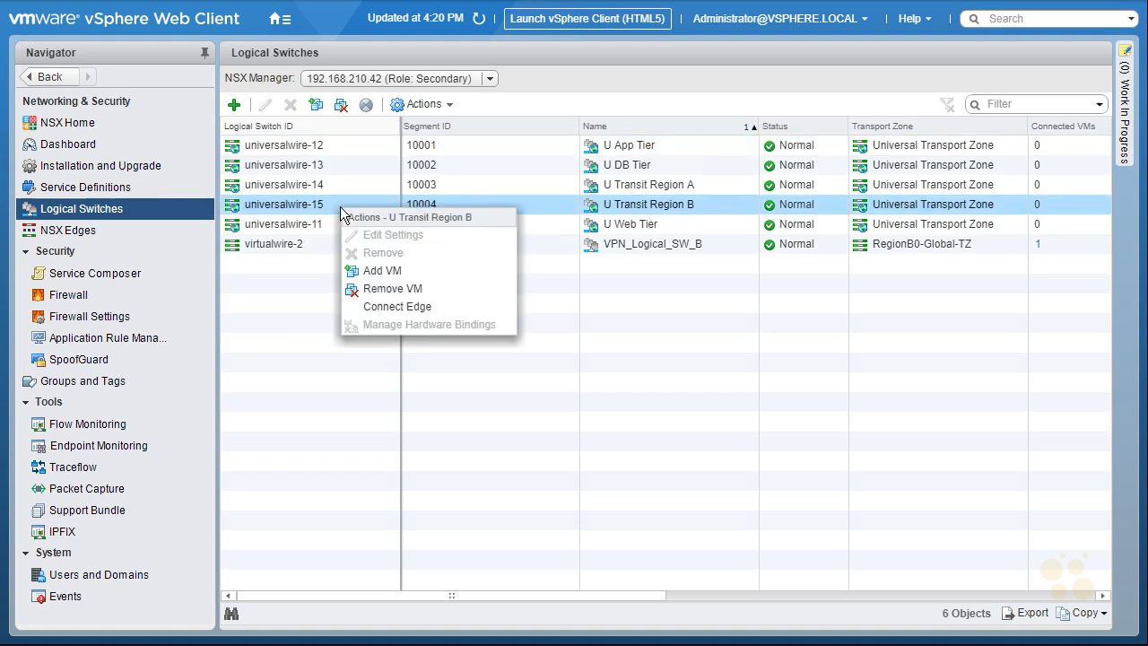
left_click(392, 271)
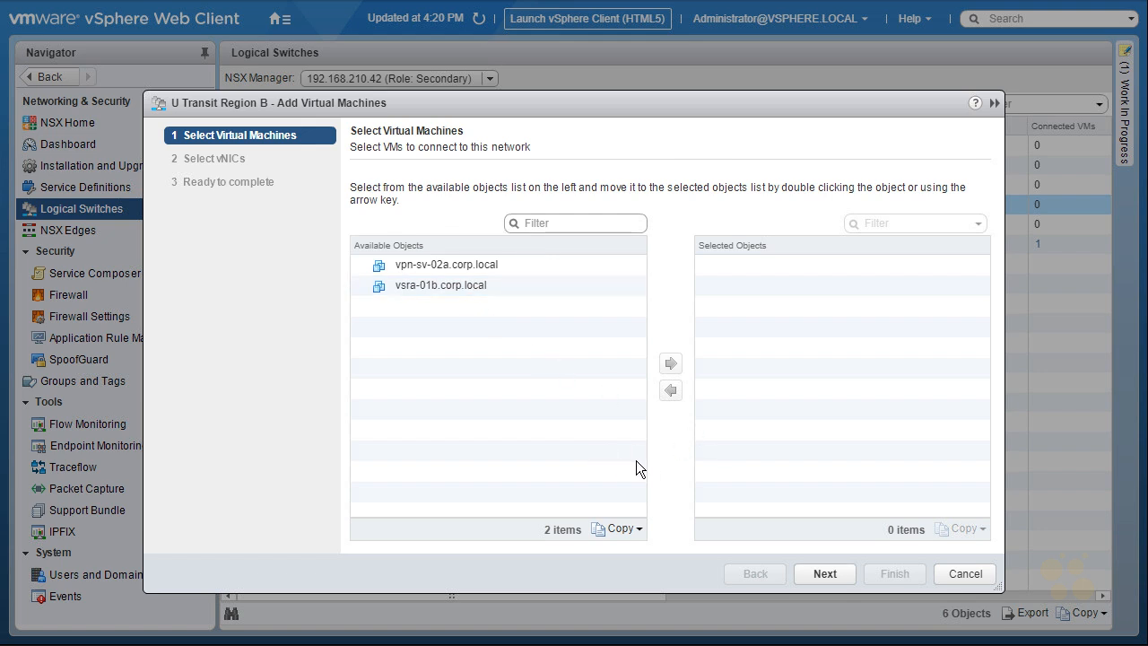
left_click(966, 575)
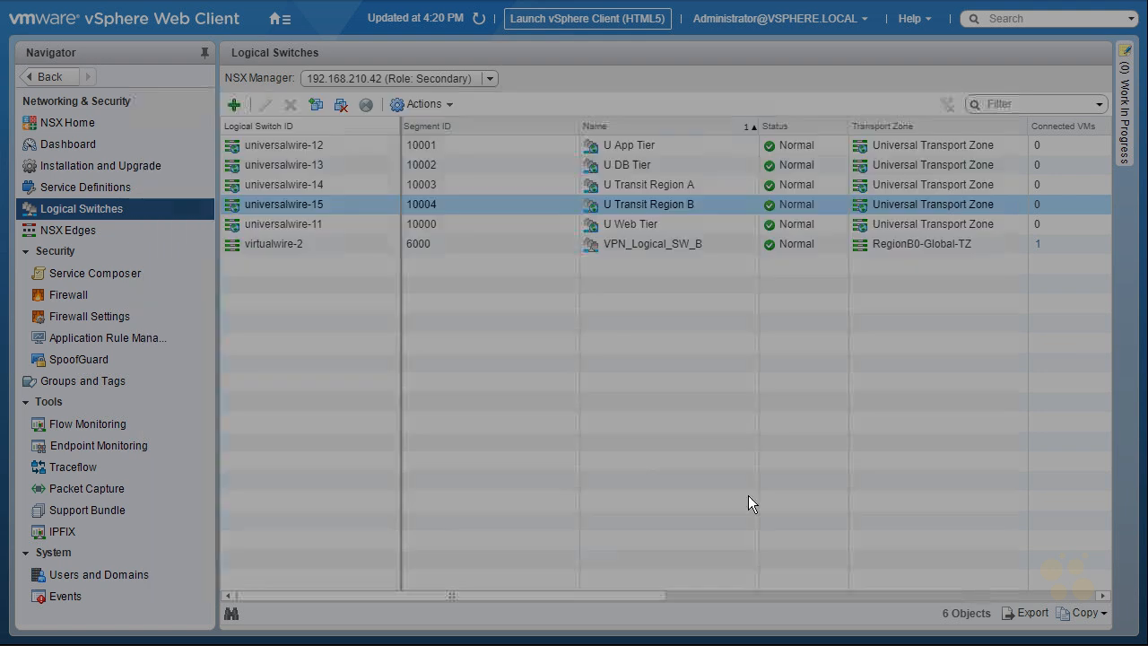